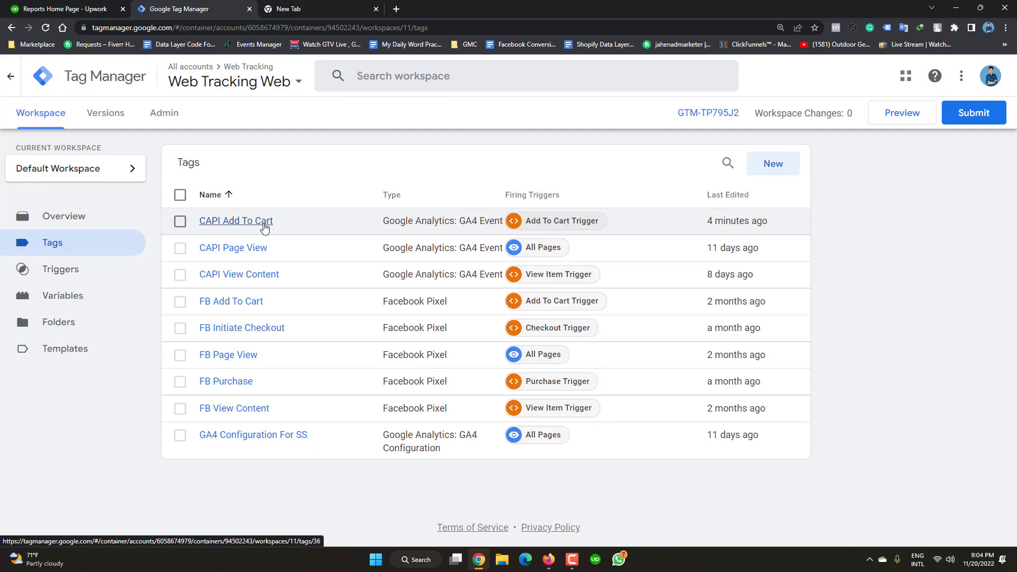
Open the Web Tracking account's Web Tracking Server container in a separate browser tab and close the empty new tab.
{"action": "left_click", "coordinate": [263, 87]}
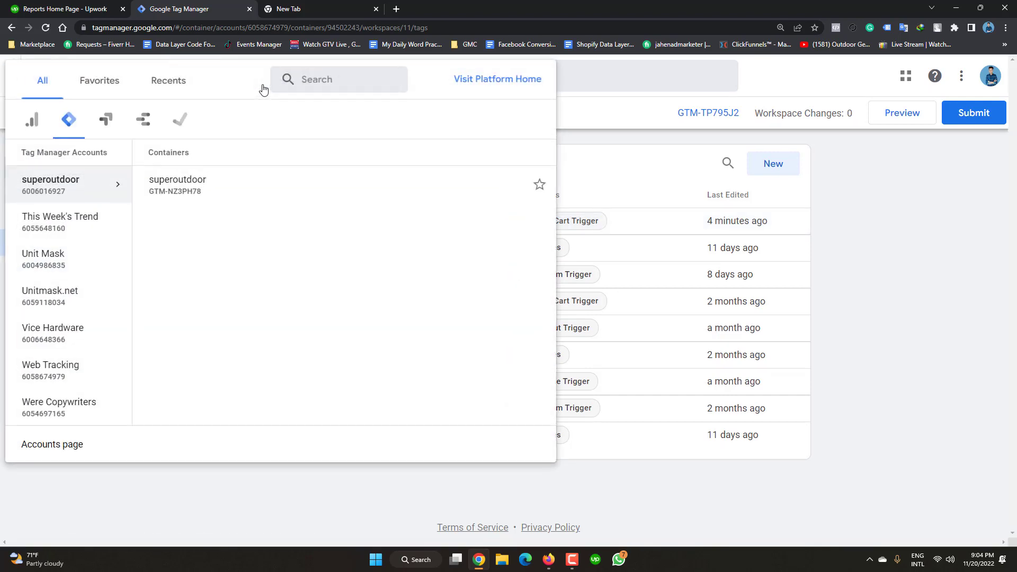
{"action": "left_click", "coordinate": [954, 404]}
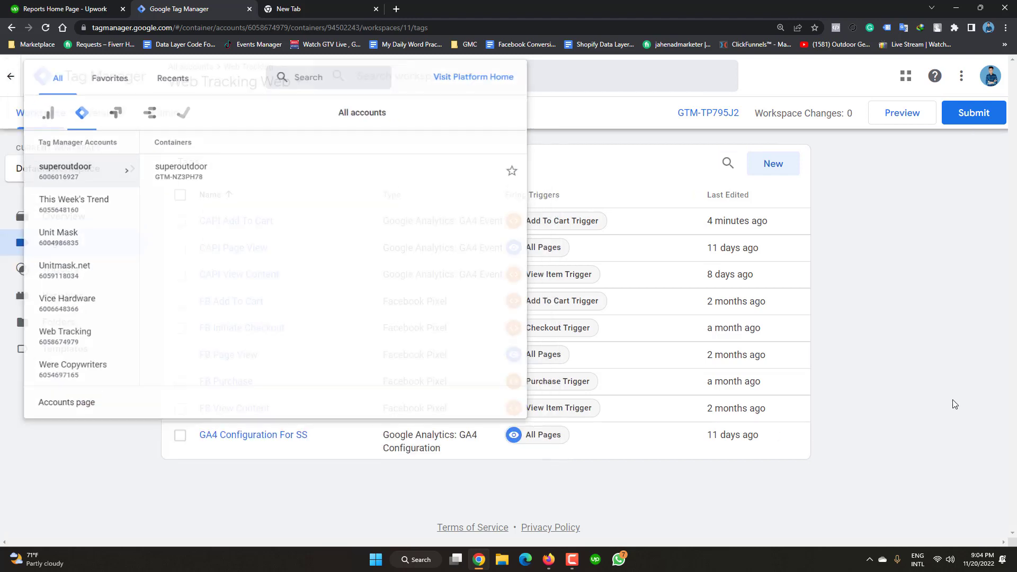
{"action": "left_click", "coordinate": [268, 87]}
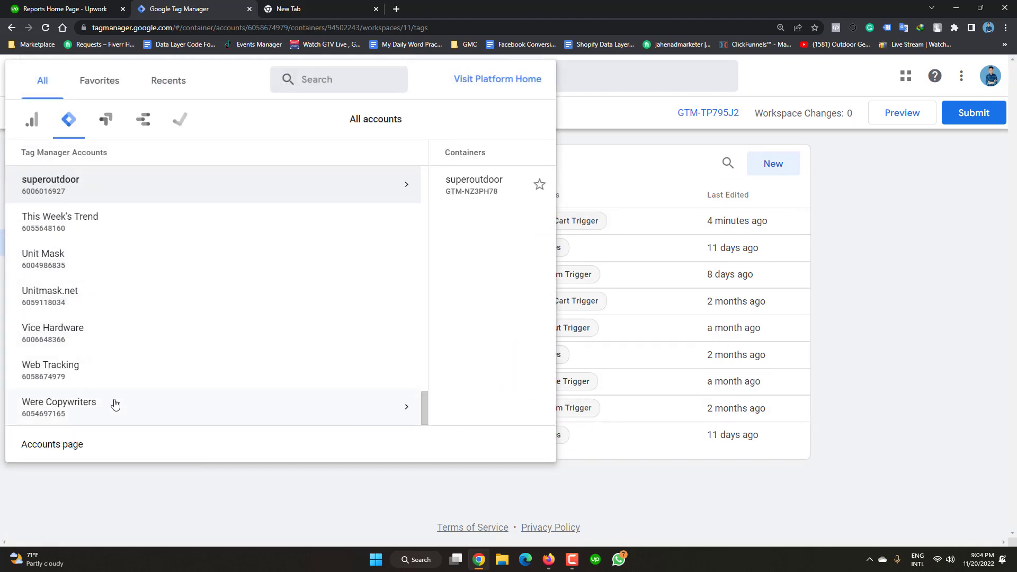
{"action": "left_click", "coordinate": [118, 378]}
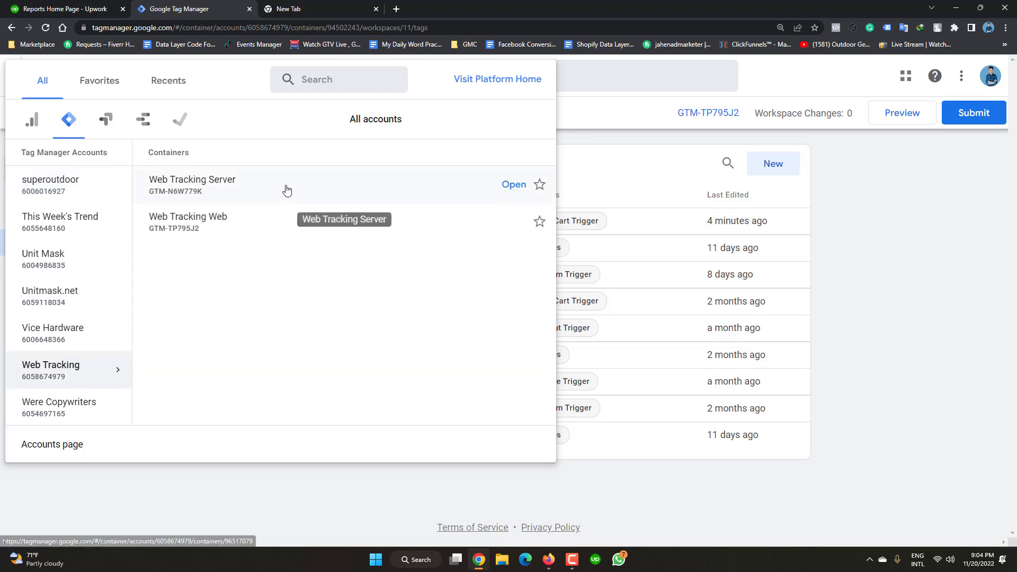
{"action": "right_click", "coordinate": [287, 190]}
{"action": "left_click", "coordinate": [302, 196]}
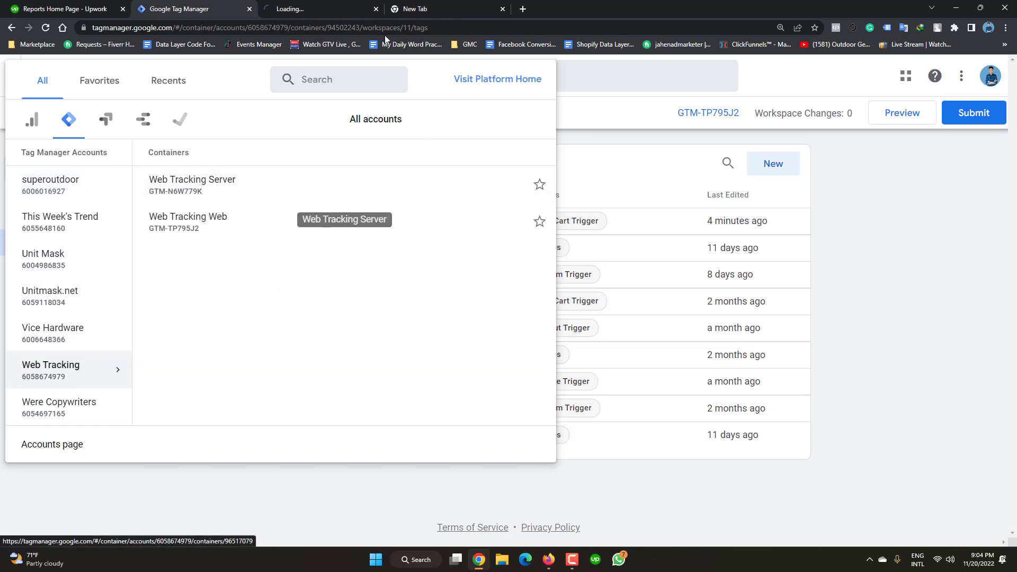
{"action": "left_click", "coordinate": [503, 9]}
{"action": "left_click", "coordinate": [977, 352]}
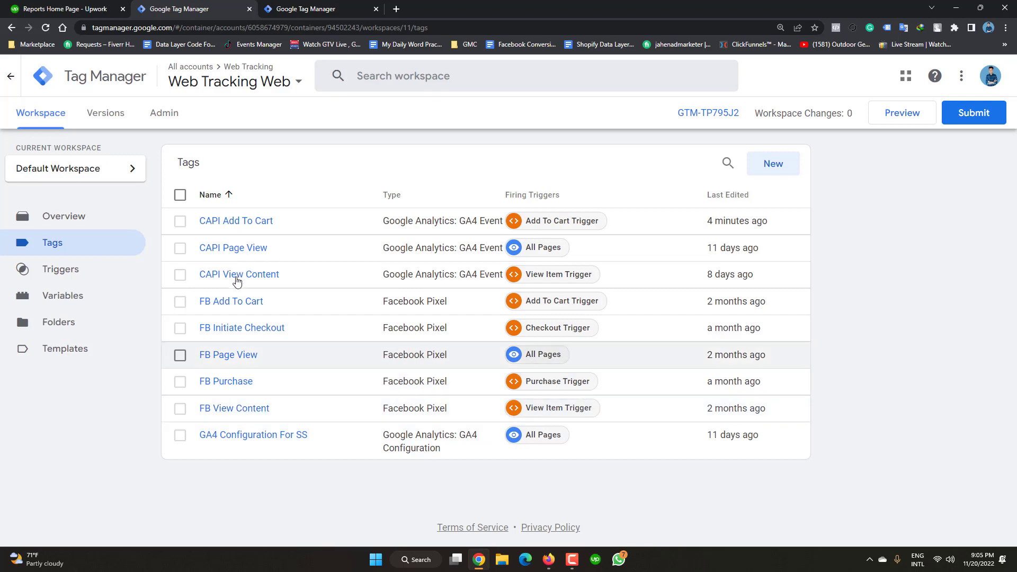
Review the FB Initiate Checkout tag's customer parameters, object properties, event ID and firing trigger, and return to the tag list.
{"action": "left_click", "coordinate": [228, 329]}
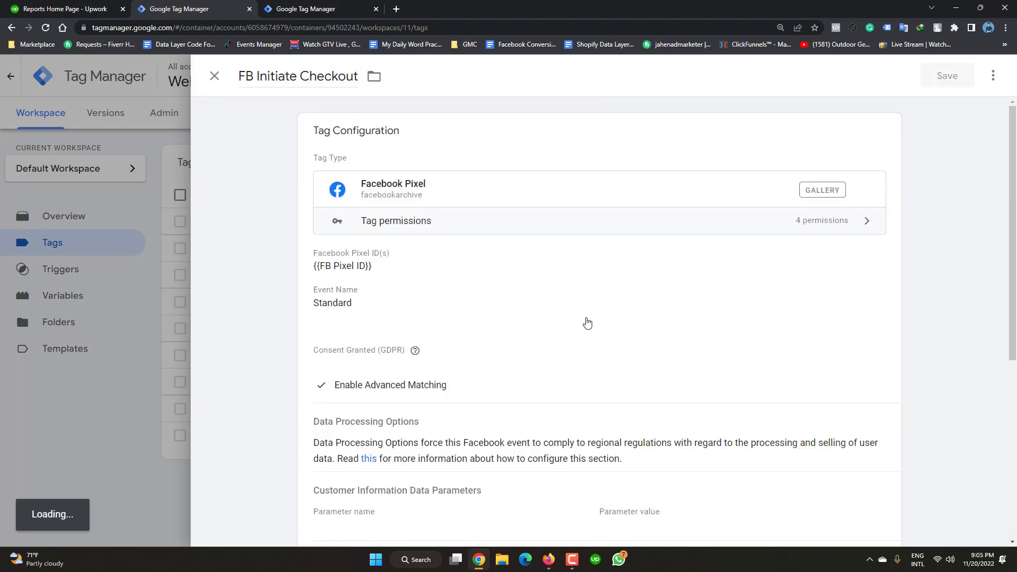
{"action": "scroll", "coordinate": [587, 323], "scroll_direction": "down", "scroll_amount": 4}
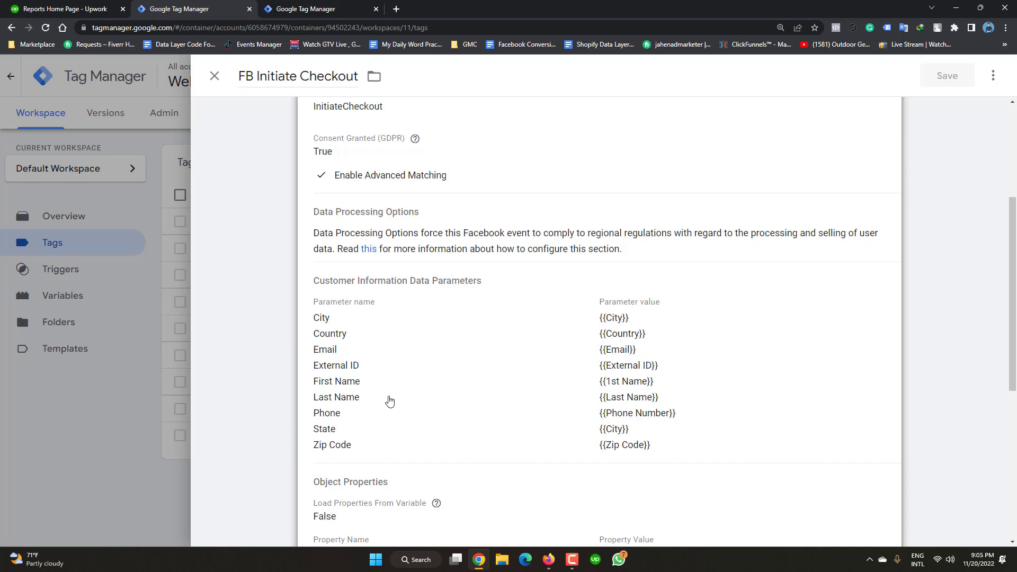
{"action": "scroll", "coordinate": [390, 401], "scroll_direction": "down", "scroll_amount": 3}
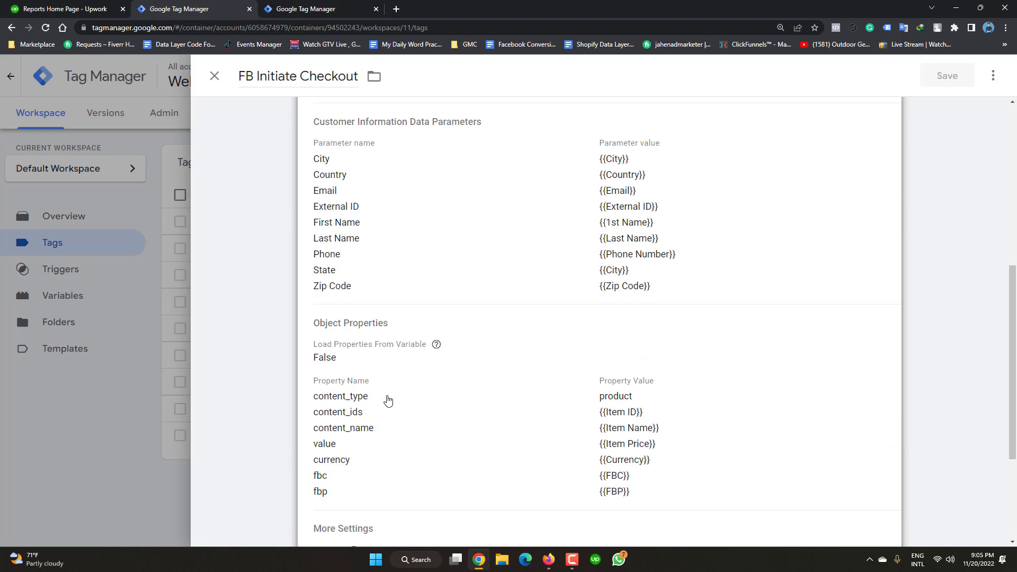
{"action": "scroll", "coordinate": [388, 401], "scroll_direction": "down", "scroll_amount": 3}
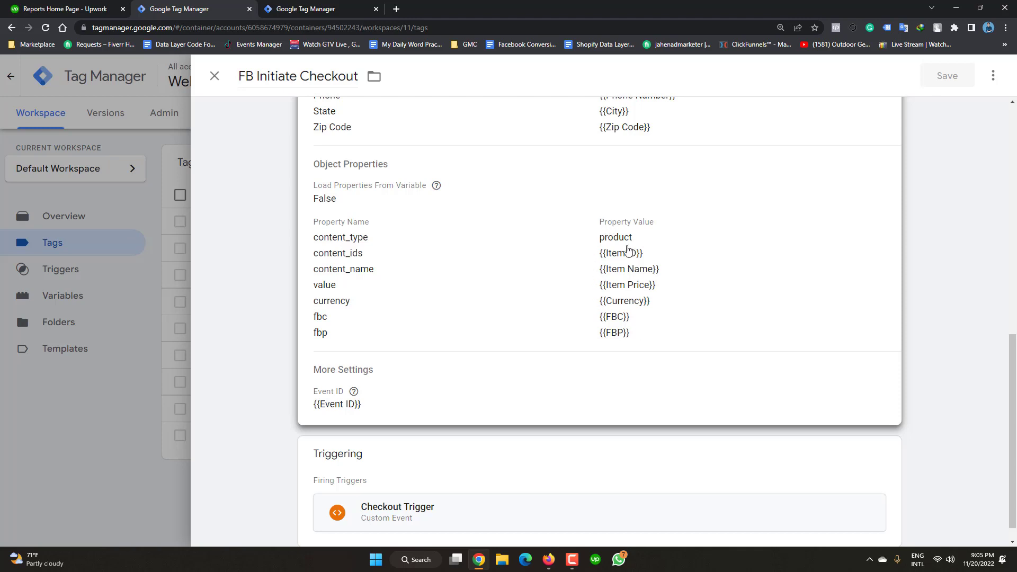
{"action": "left_click", "coordinate": [76, 394]}
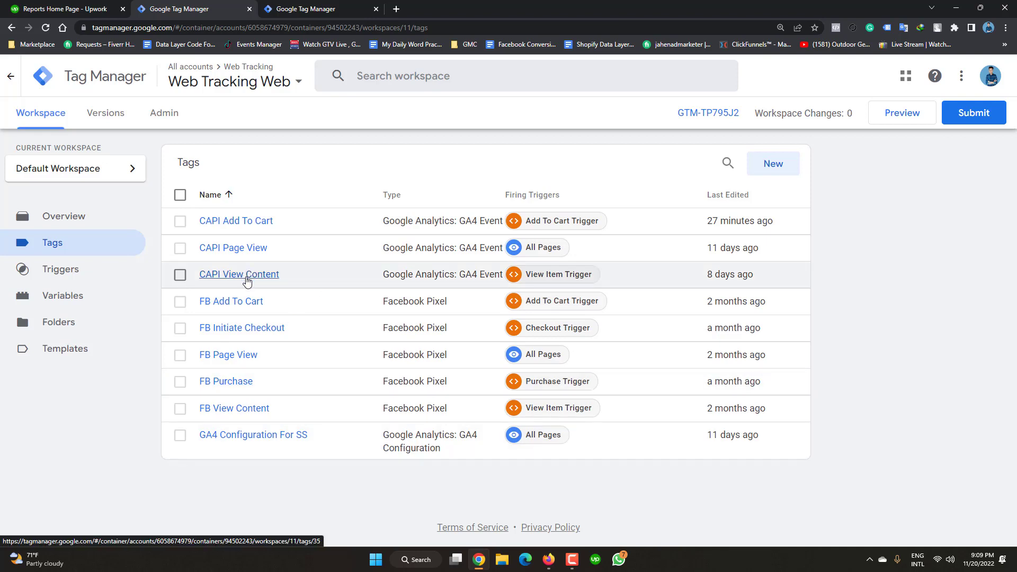
{"action": "left_click", "coordinate": [903, 116]}
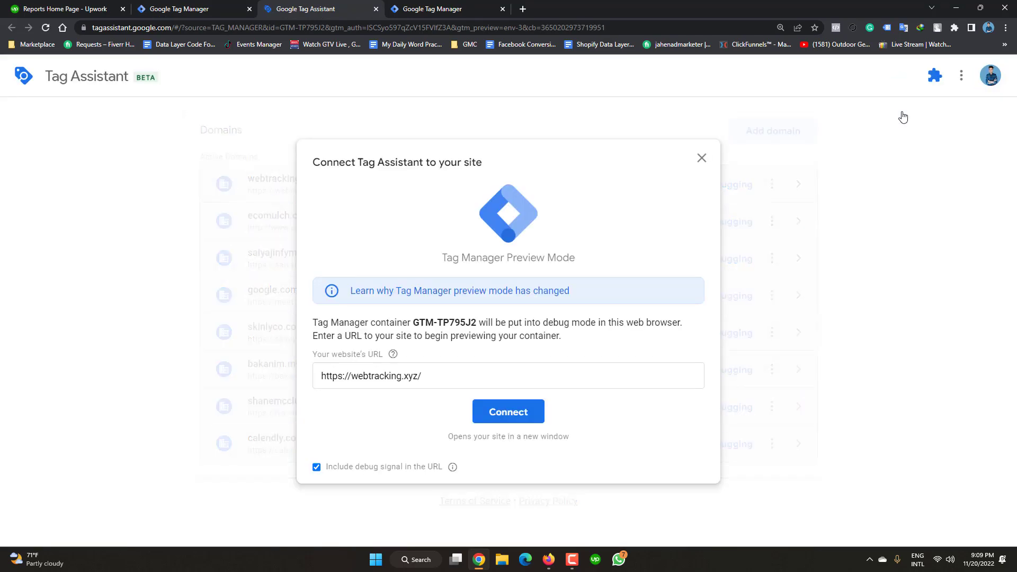
{"action": "left_click", "coordinate": [506, 416]}
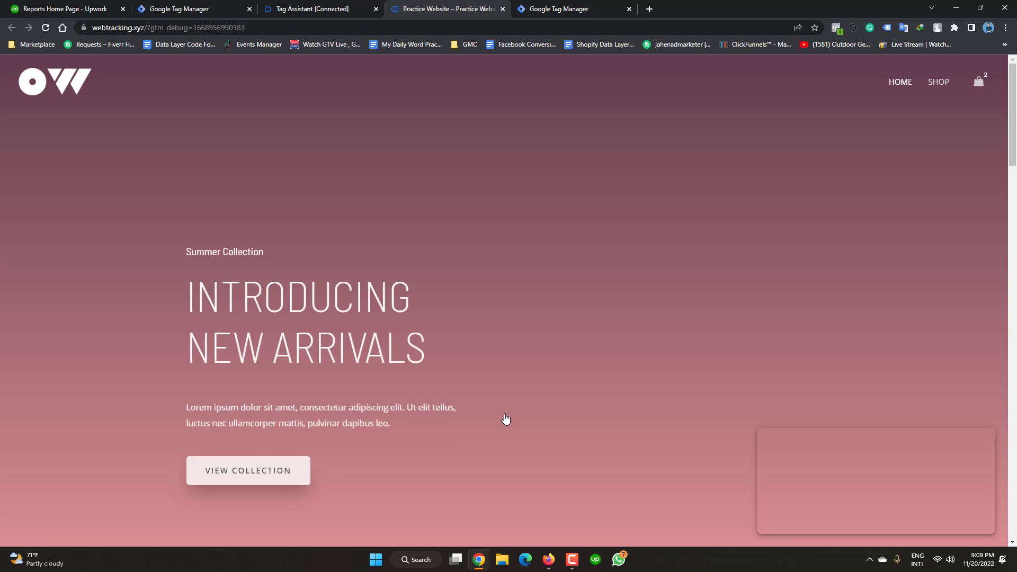
{"action": "mouse_move", "coordinate": [973, 90]}
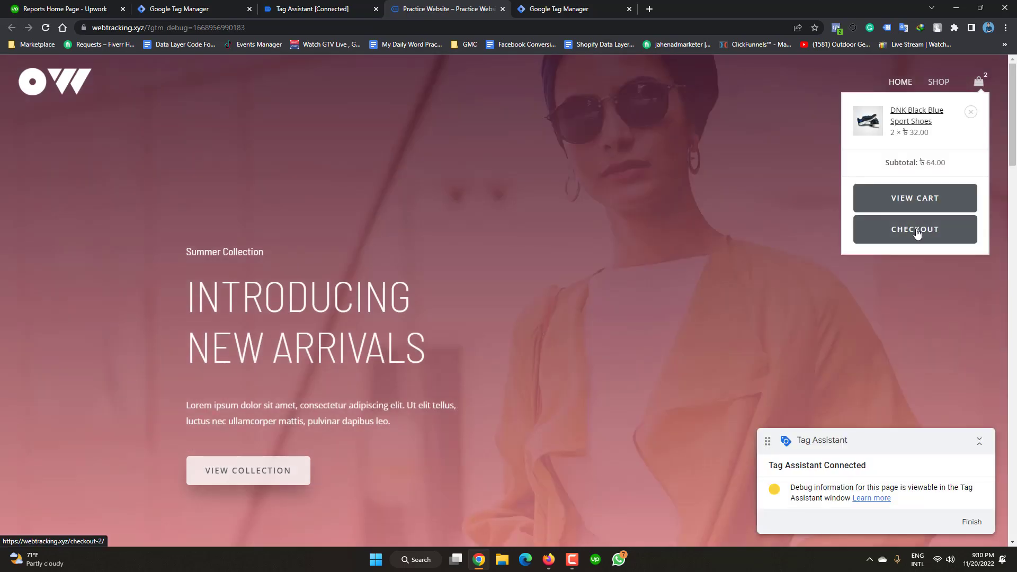
{"action": "left_click", "coordinate": [918, 233]}
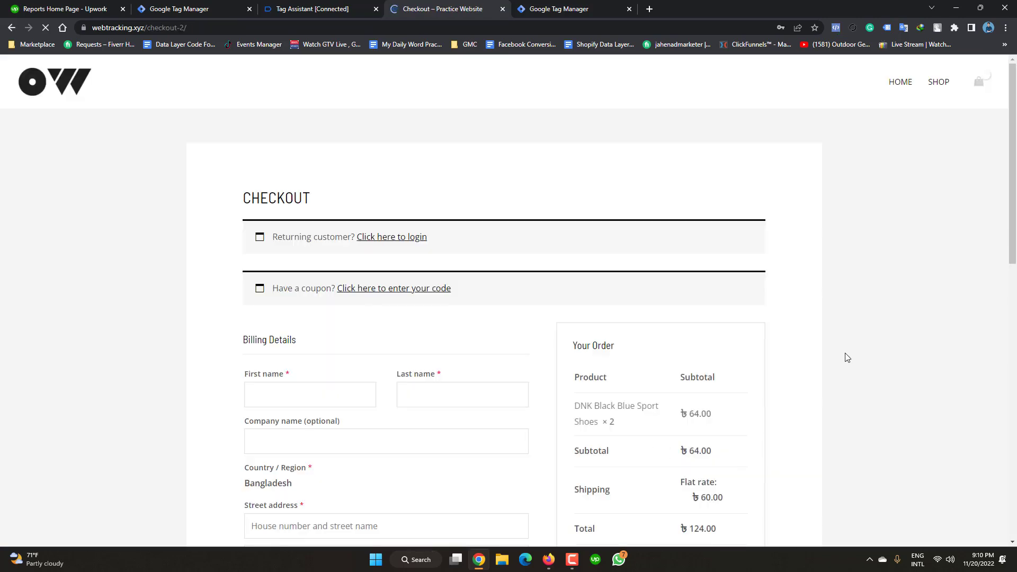
{"action": "scroll", "coordinate": [847, 358], "scroll_direction": "down", "scroll_amount": 2}
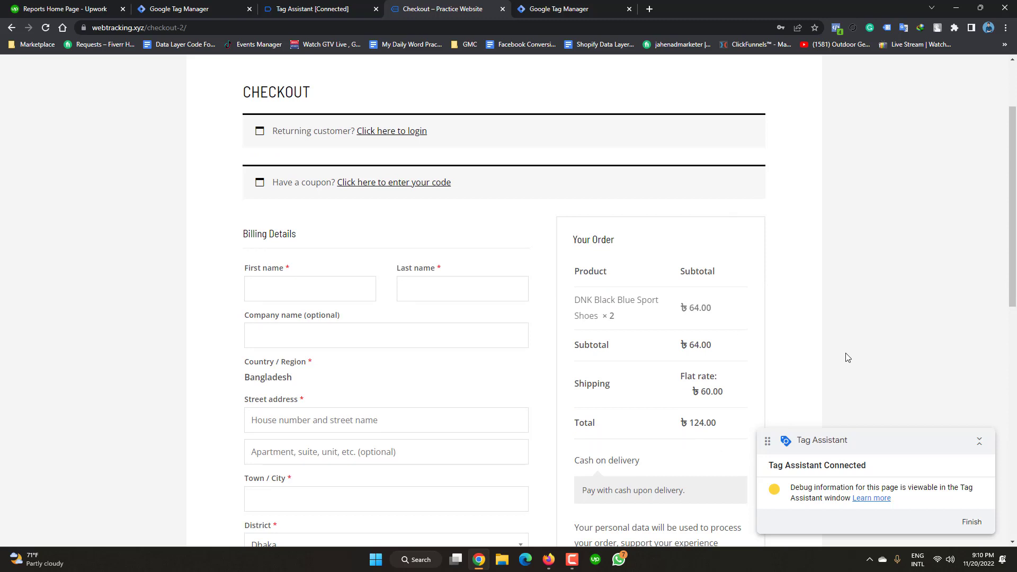
Switch to the connected Tag Assistant session and show the data layer values of the begin_checkout event.
{"action": "left_click", "coordinate": [327, 6]}
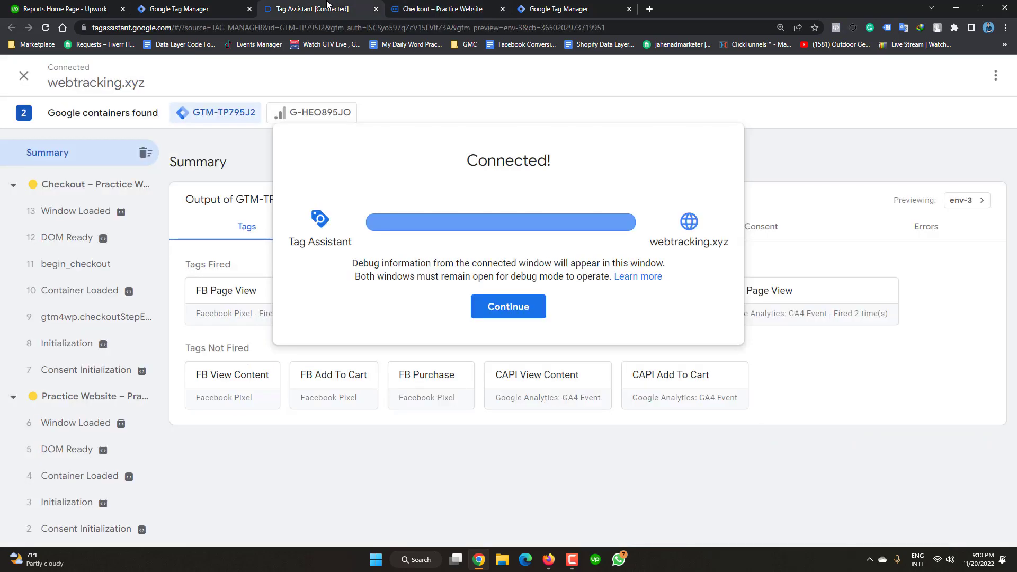
{"action": "left_click", "coordinate": [509, 313]}
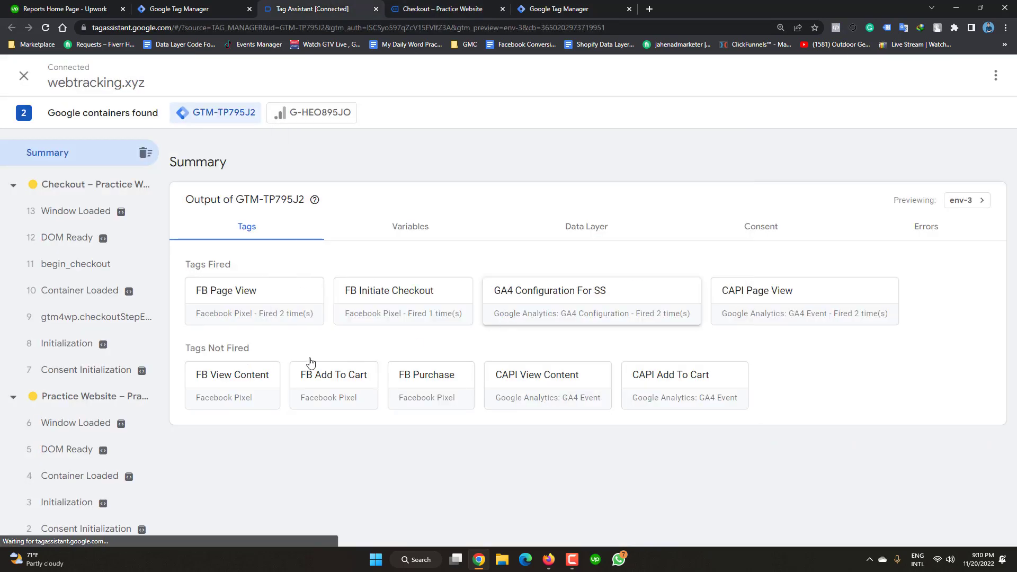
{"action": "left_click", "coordinate": [62, 268]}
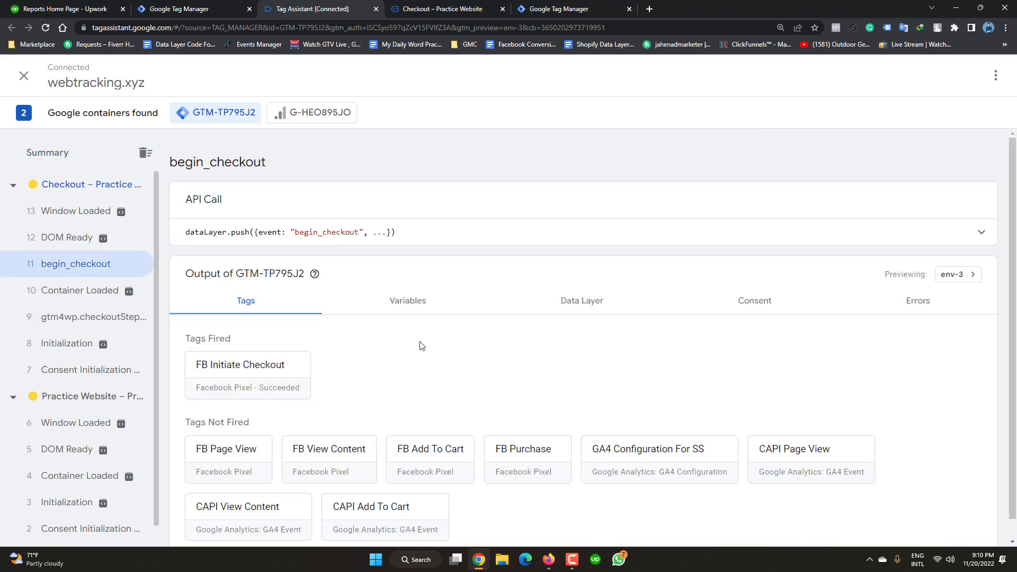
{"action": "left_click", "coordinate": [588, 308]}
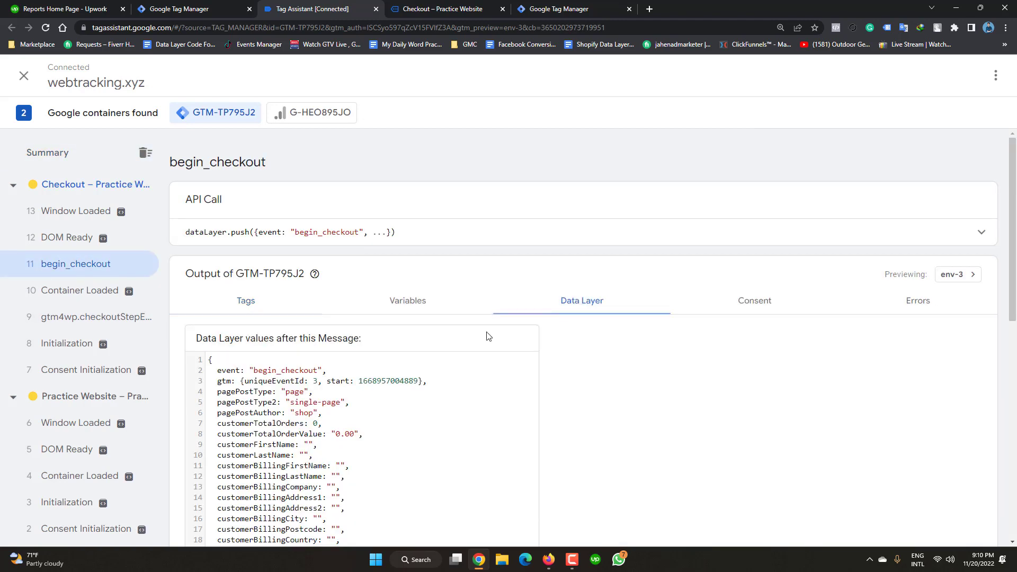
{"action": "scroll", "coordinate": [385, 382], "scroll_direction": "down", "scroll_amount": 3}
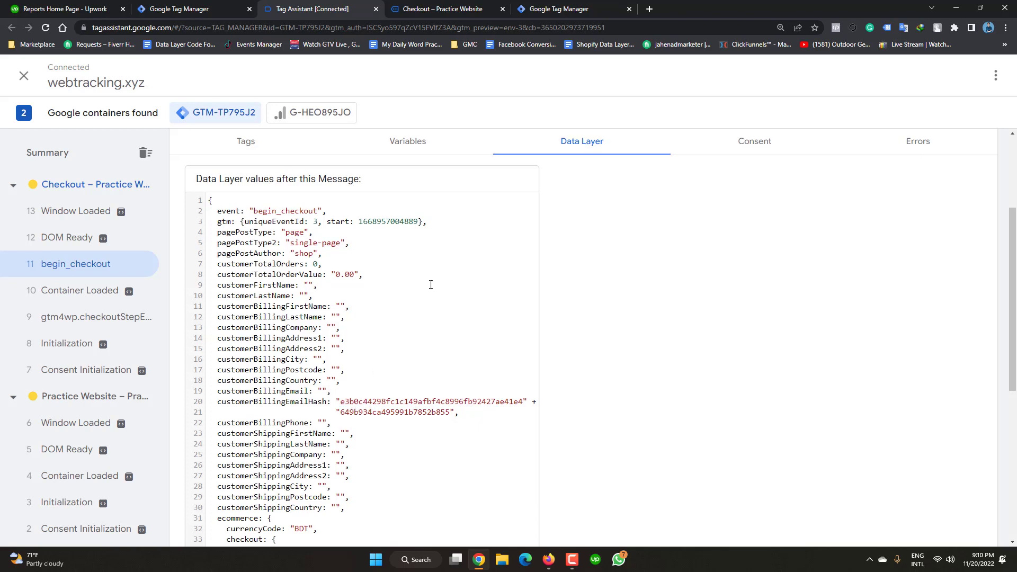
{"action": "scroll", "coordinate": [347, 270], "scroll_direction": "down", "scroll_amount": 1}
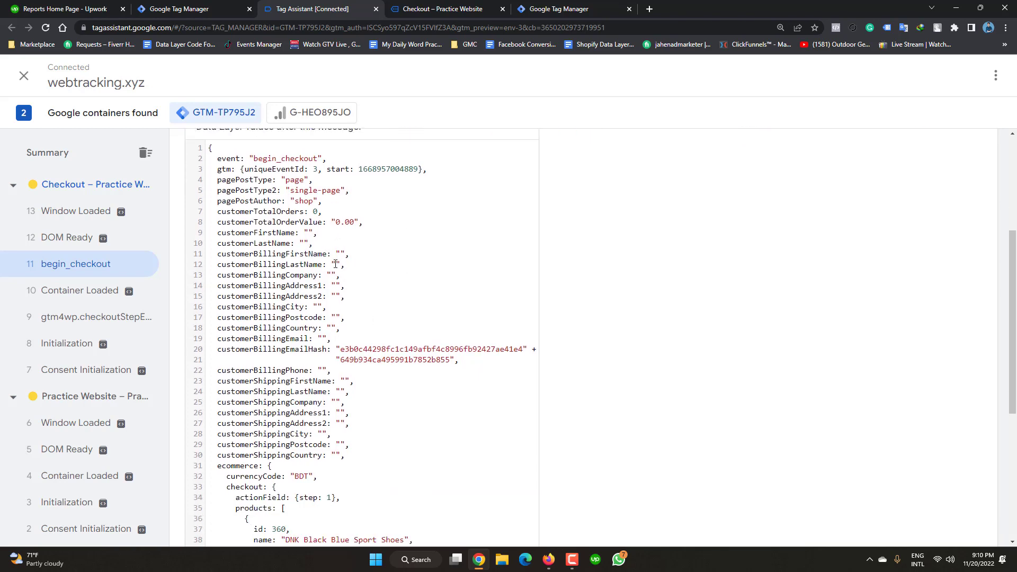
Compare the checkout form's billing fields with the begin_checkout data layer and examine its ecommerce currency, value and item entries.
{"action": "left_click", "coordinate": [449, 4]}
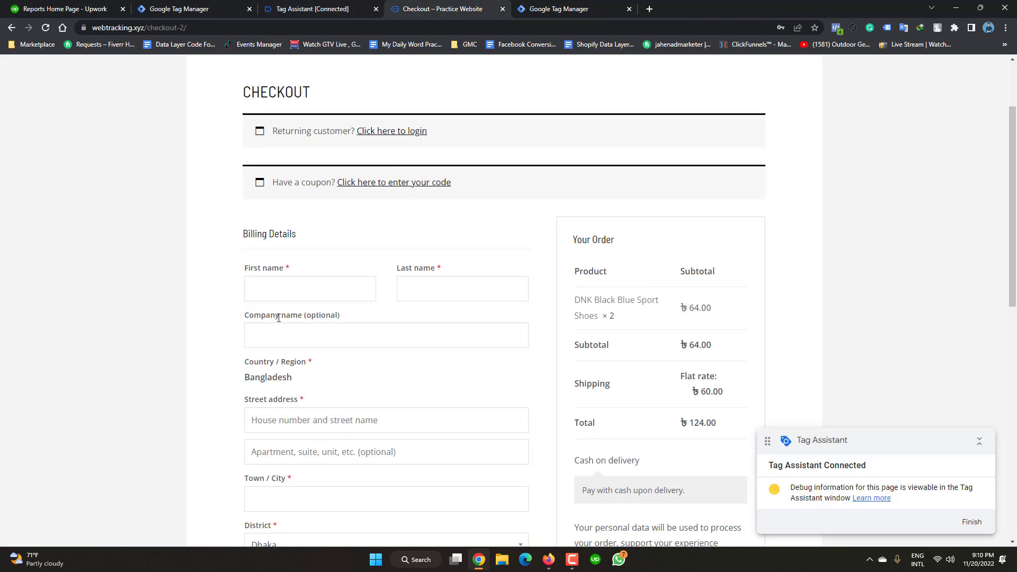
{"action": "left_click", "coordinate": [292, 7]}
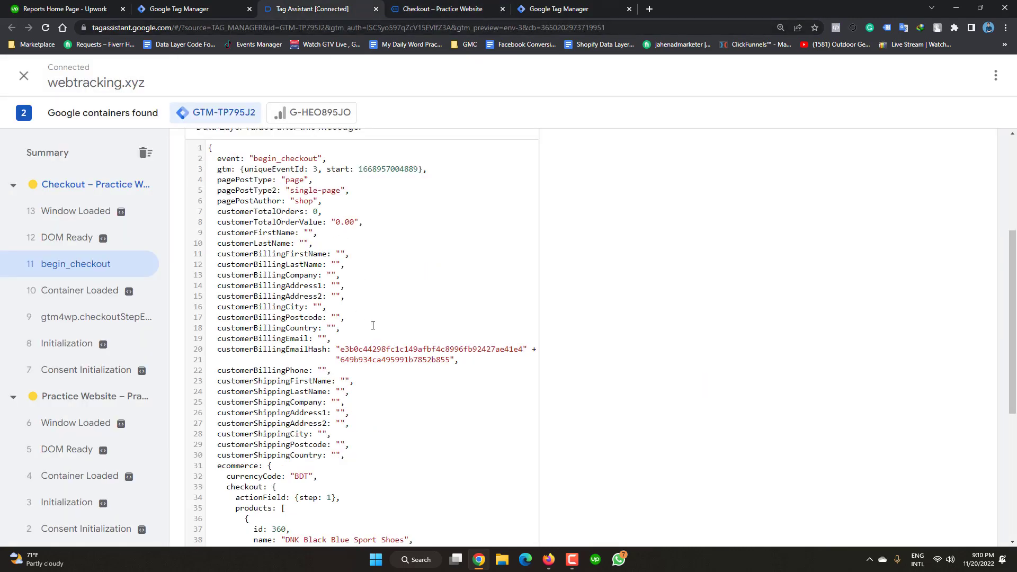
{"action": "scroll", "coordinate": [351, 386], "scroll_direction": "down", "scroll_amount": 2}
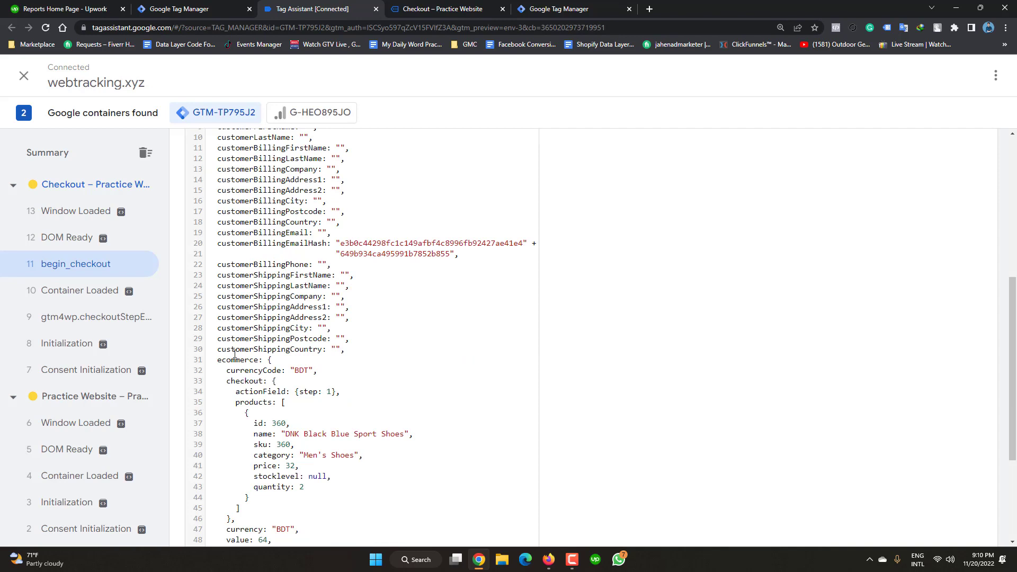
{"action": "scroll", "coordinate": [220, 363], "scroll_direction": "down", "scroll_amount": 3}
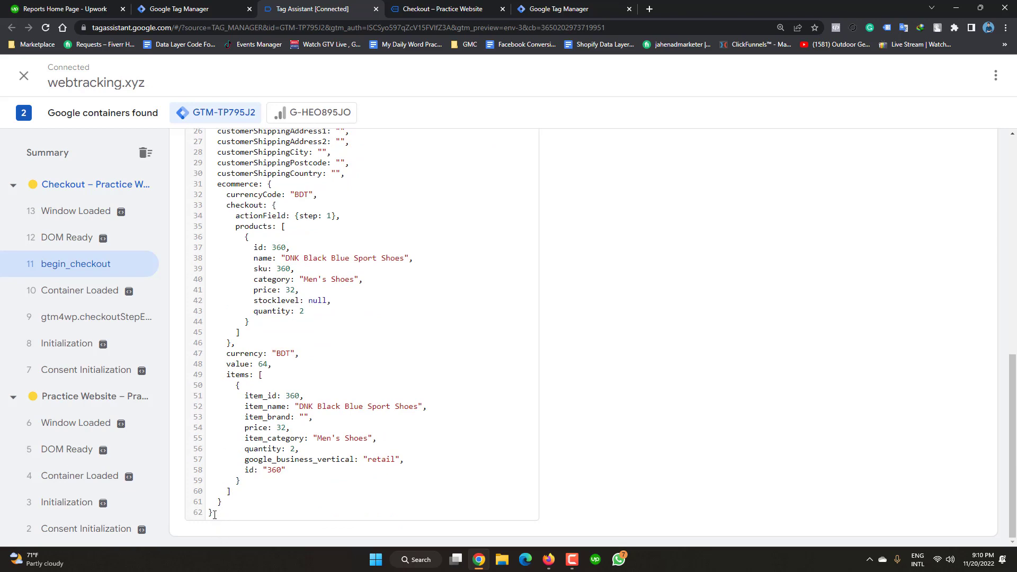
{"action": "left_click_drag", "start_coordinate": [217, 490], "coordinate": [212, 467]}
{"action": "left_click", "coordinate": [363, 369]}
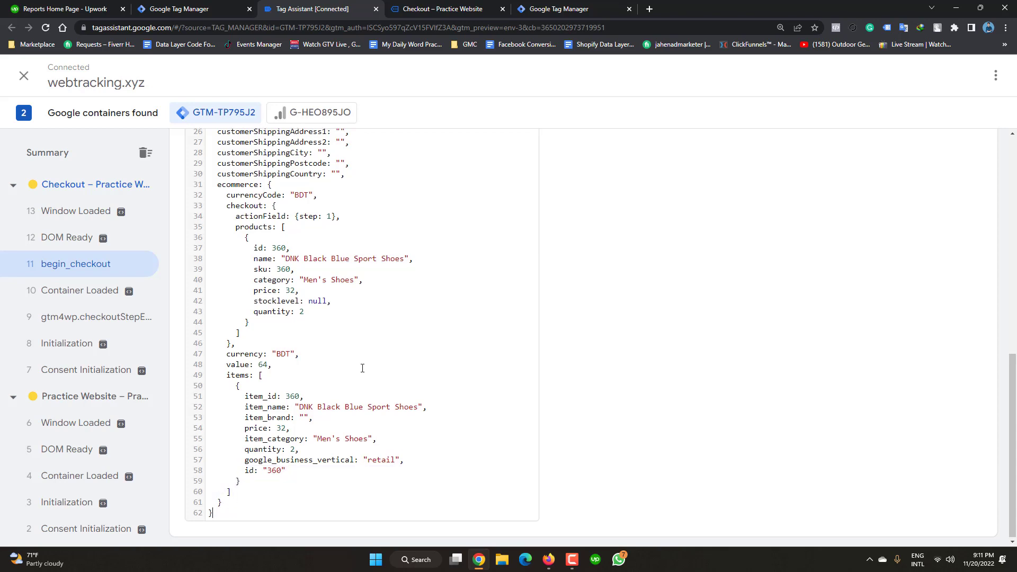
{"action": "scroll", "coordinate": [363, 368], "scroll_direction": "up", "scroll_amount": 1}
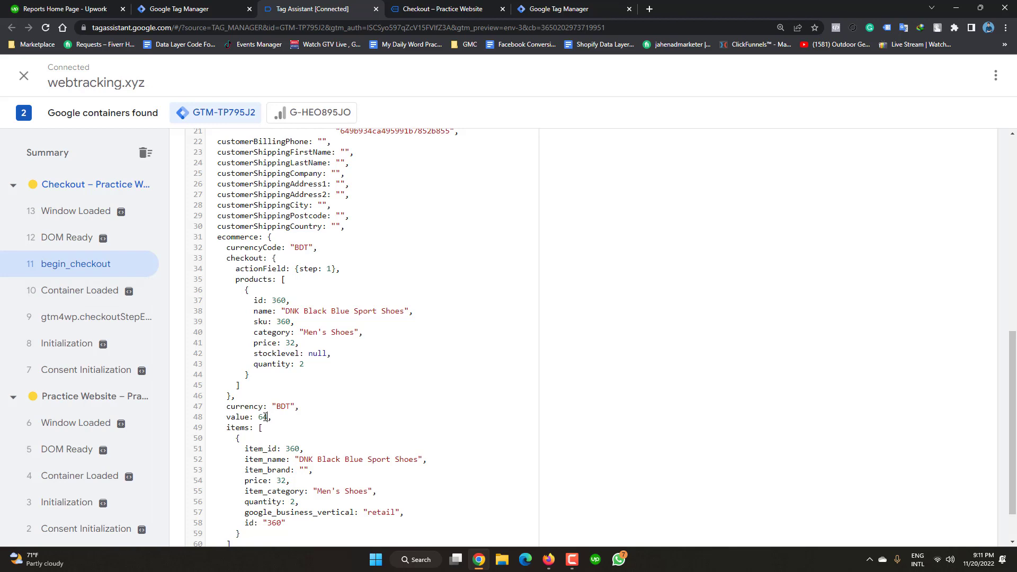
{"action": "left_click_drag", "start_coordinate": [230, 419], "coordinate": [225, 418]}
{"action": "left_click_drag", "start_coordinate": [288, 480], "coordinate": [243, 484]}
{"action": "left_click", "coordinate": [306, 405]}
Copy the whole ecommerce object from the begin_checkout data layer values.
{"action": "left_click_drag", "start_coordinate": [287, 284], "coordinate": [397, 502]}
{"action": "right_click", "coordinate": [424, 285]}
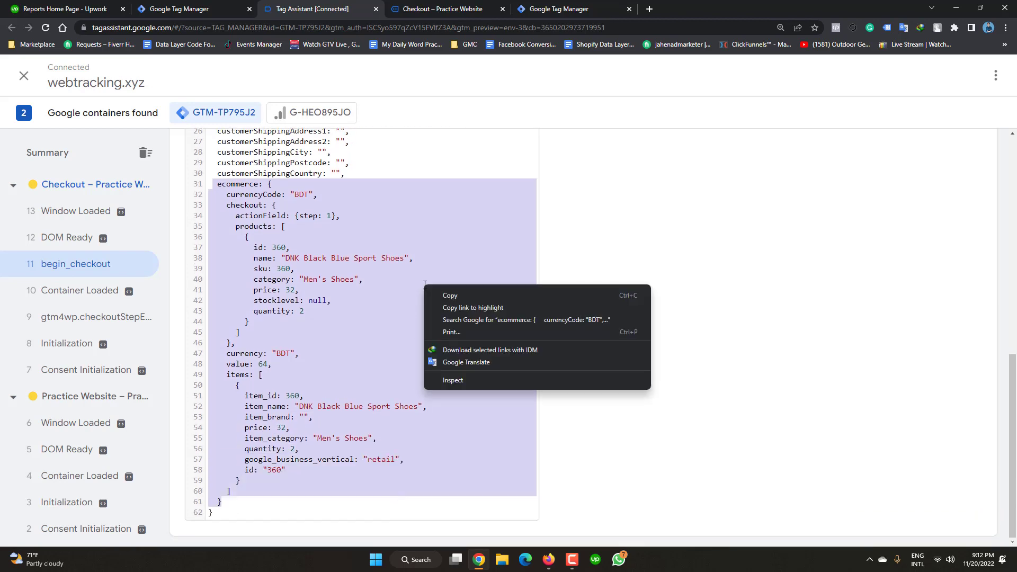
{"action": "left_click", "coordinate": [451, 296]}
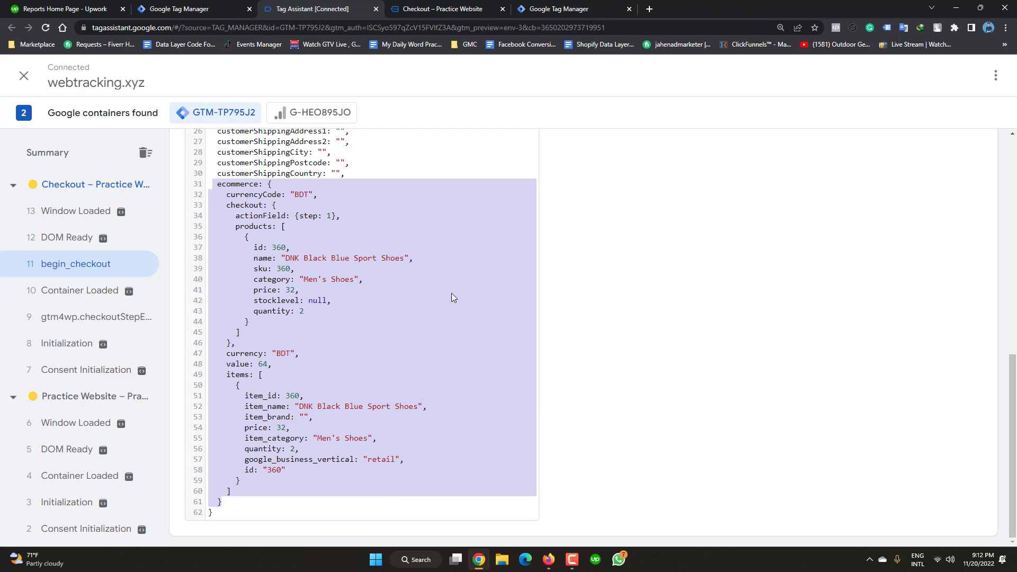
Switch to Notepad++ and replace the entire contents of new 2.txt with the copied ecommerce object.
{"action": "left_click", "coordinate": [377, 562]}
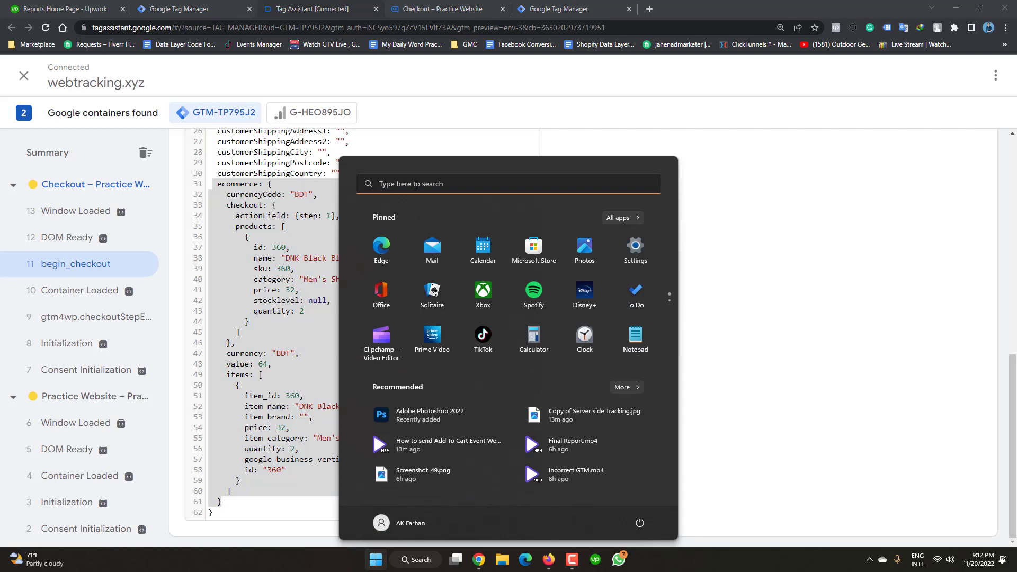
{"action": "left_click", "coordinate": [418, 561]}
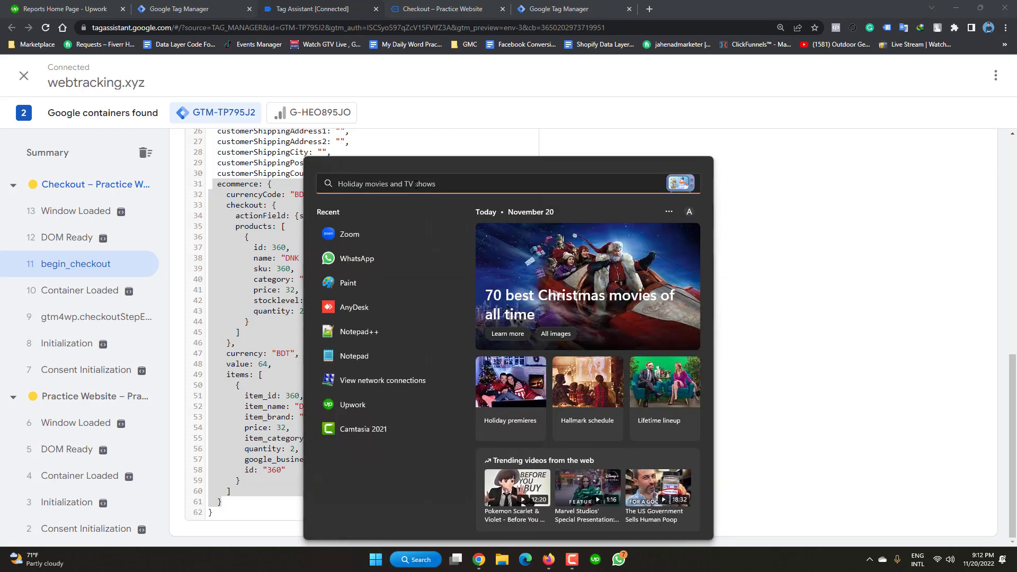
{"action": "left_click", "coordinate": [359, 332]}
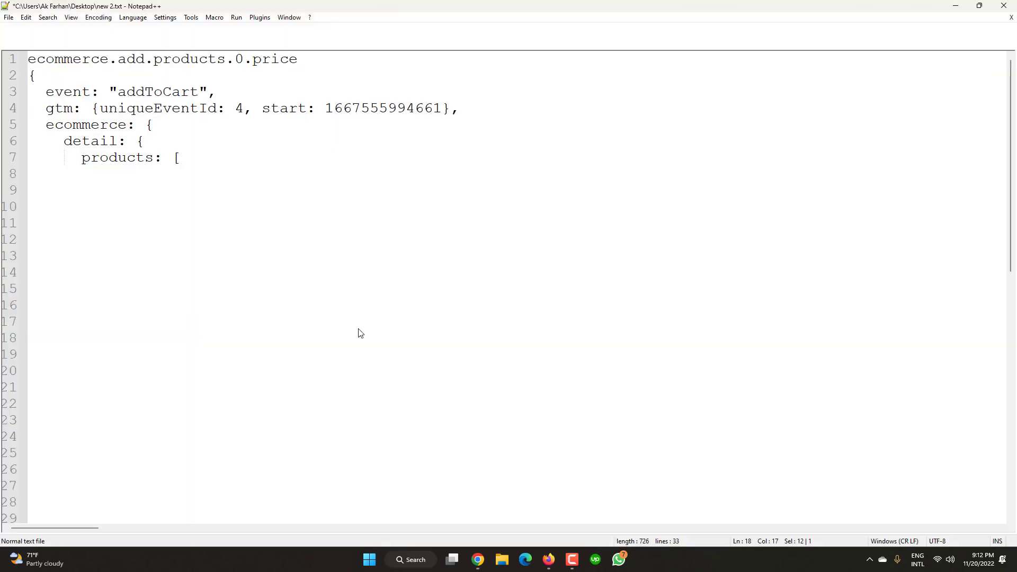
{"action": "key", "text": "Return"}
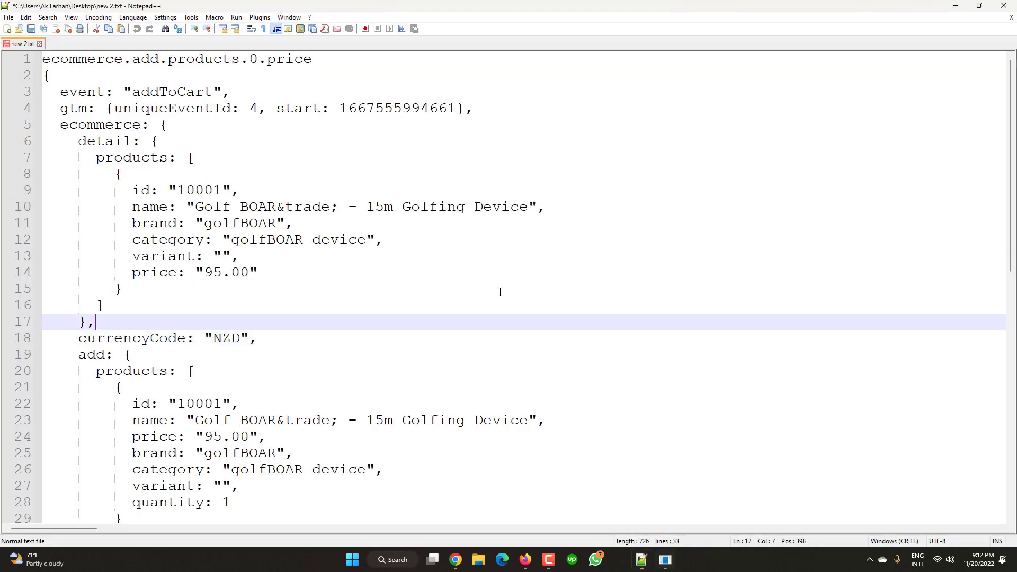
{"action": "left_click", "coordinate": [443, 320]}
{"action": "key", "text": "ctrl+a"}
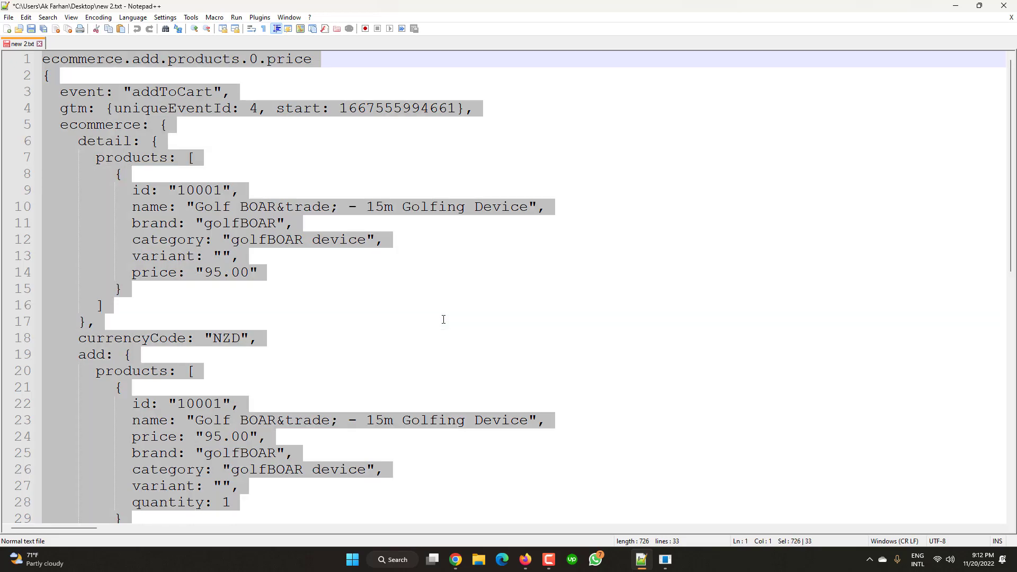
{"action": "key", "text": "BackSpace"}
{"action": "key", "text": "ctrl+v"}
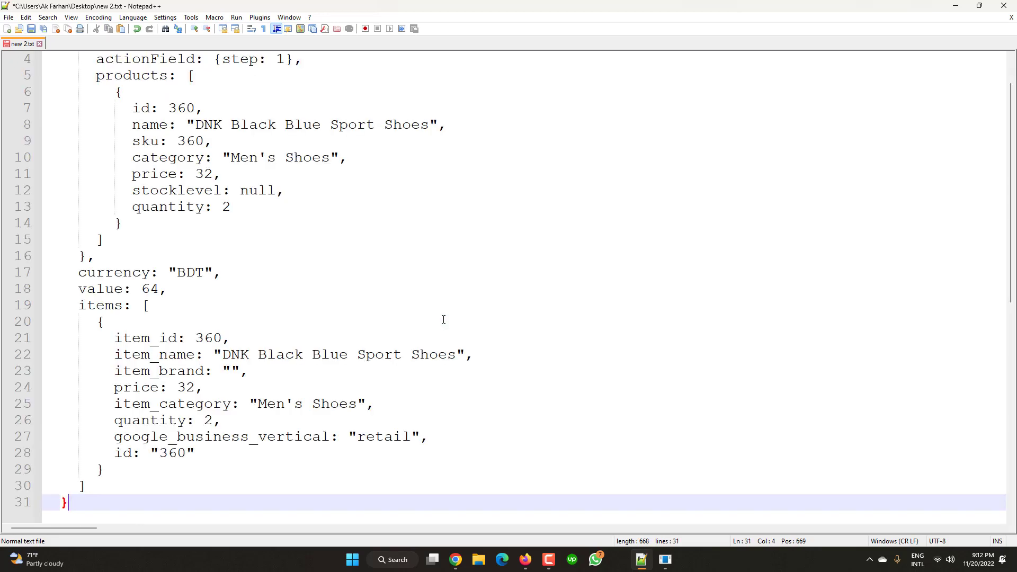
Examine the pasted ecommerce object's nesting, comparing the checkout products with the top-level currency, value and items entries and the item price.
{"action": "scroll", "coordinate": [434, 294], "scroll_direction": "up", "scroll_amount": 1}
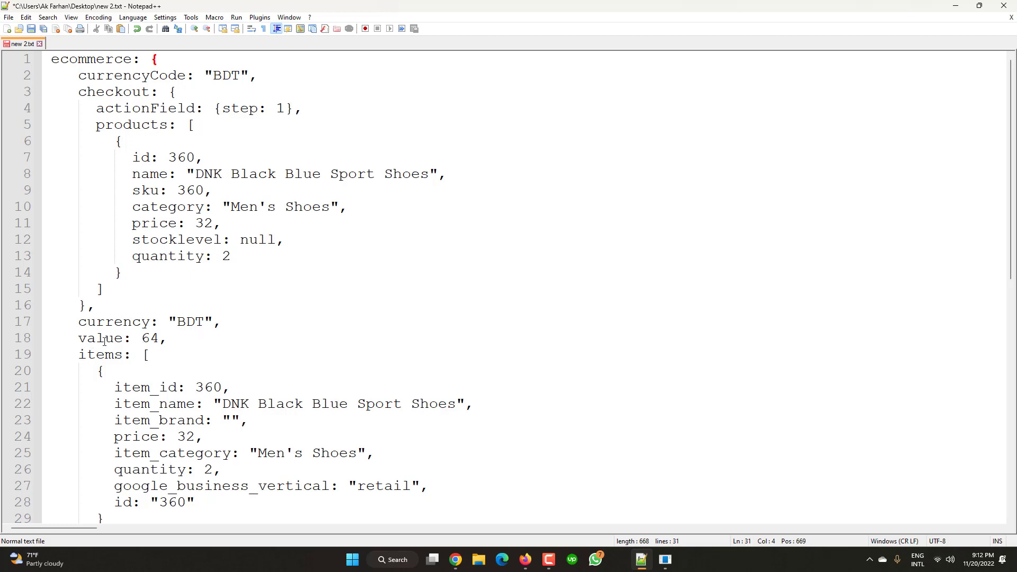
{"action": "scroll", "coordinate": [136, 300], "scroll_direction": "down", "scroll_amount": 9}
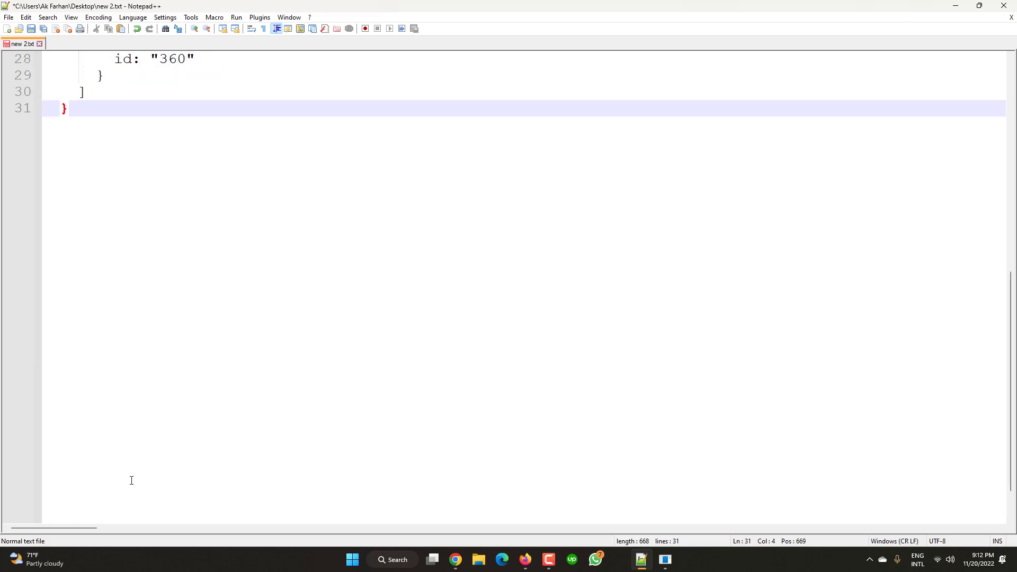
{"action": "scroll", "coordinate": [292, 221], "scroll_direction": "up", "scroll_amount": 9}
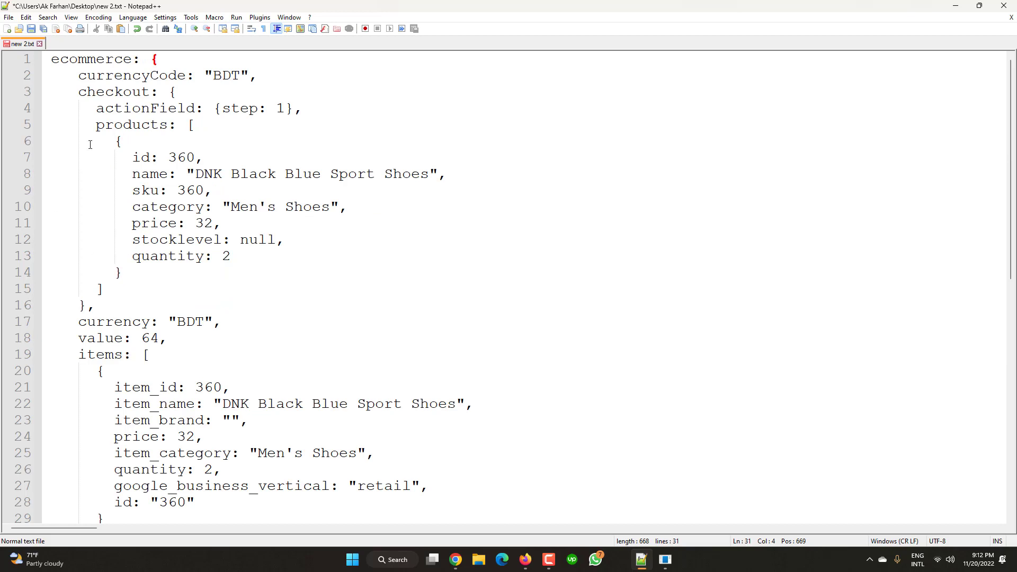
{"action": "left_click", "coordinate": [185, 91]}
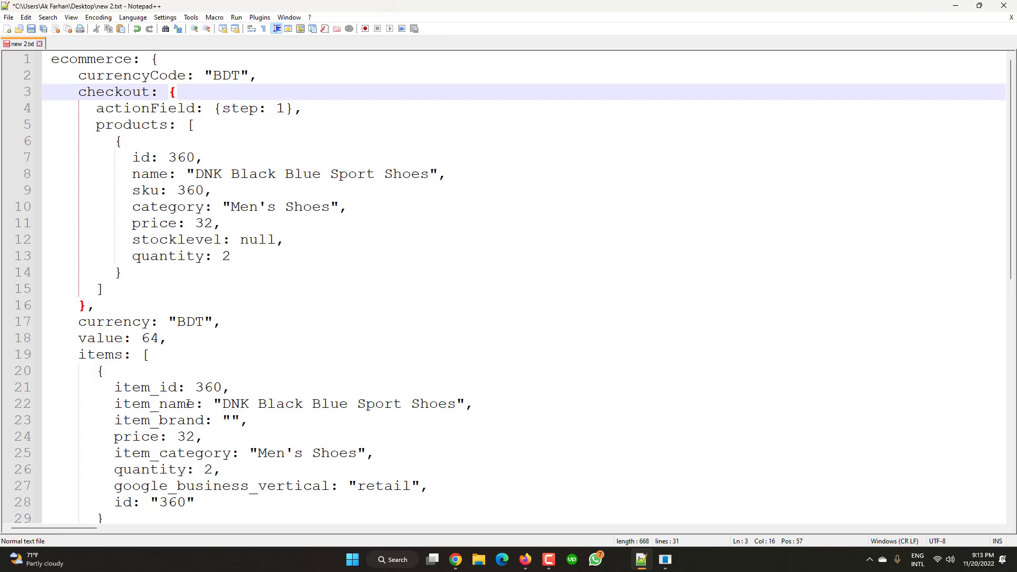
{"action": "scroll", "coordinate": [162, 309], "scroll_direction": "down", "scroll_amount": 4}
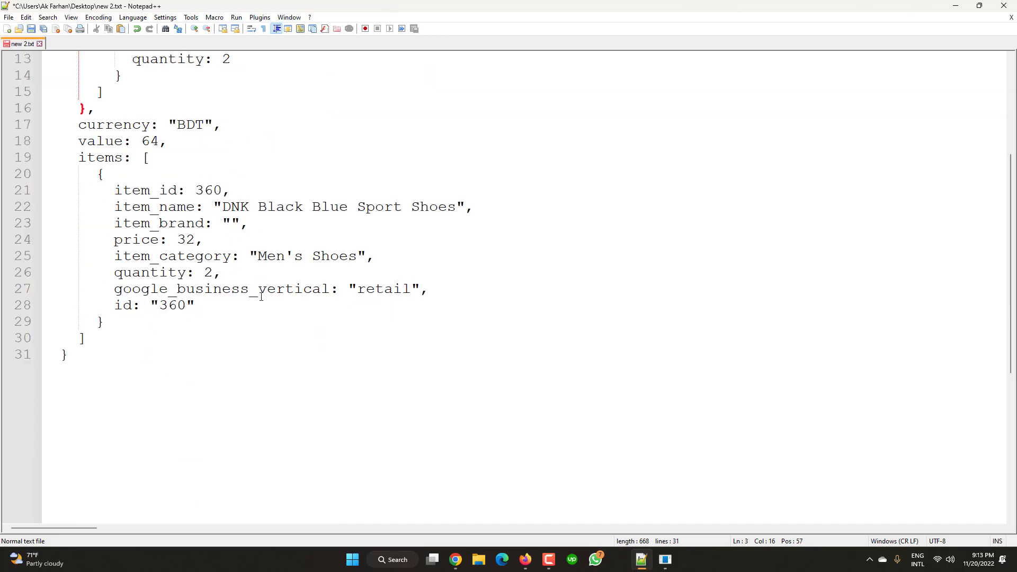
{"action": "scroll", "coordinate": [232, 342], "scroll_direction": "up", "scroll_amount": 2}
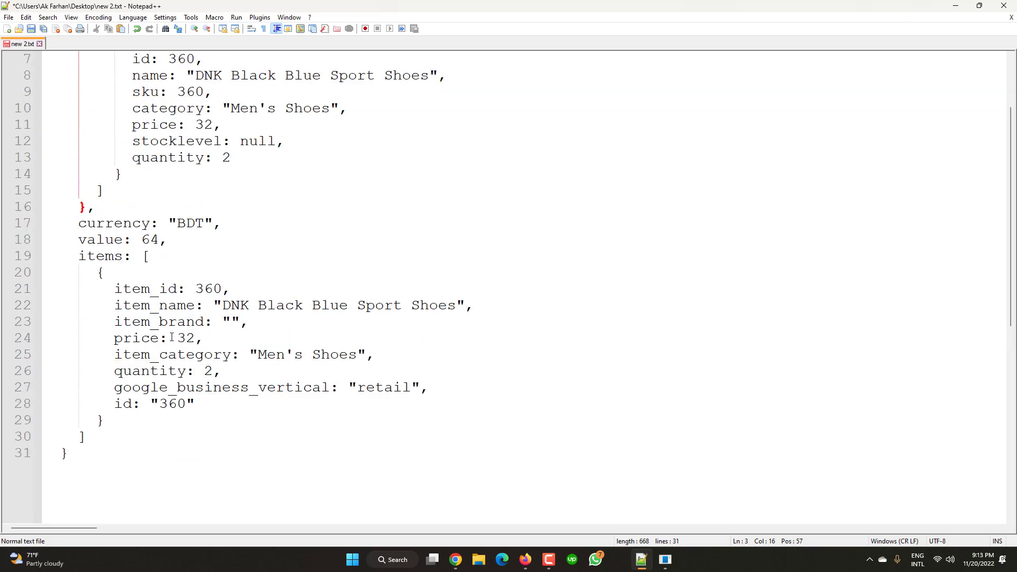
{"action": "left_click_drag", "start_coordinate": [179, 338], "coordinate": [195, 337]}
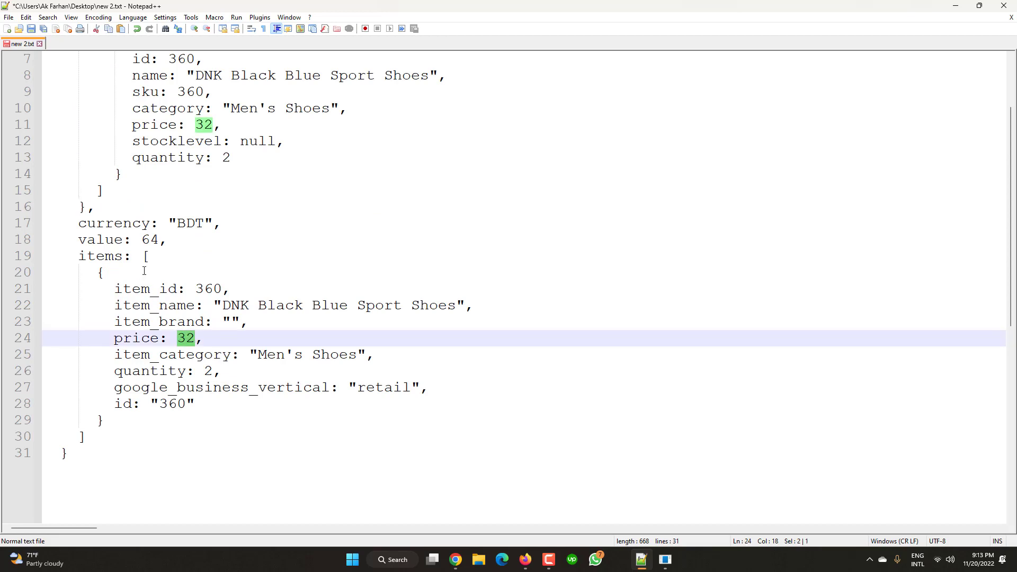
{"action": "scroll", "coordinate": [158, 251], "scroll_direction": "up", "scroll_amount": 2}
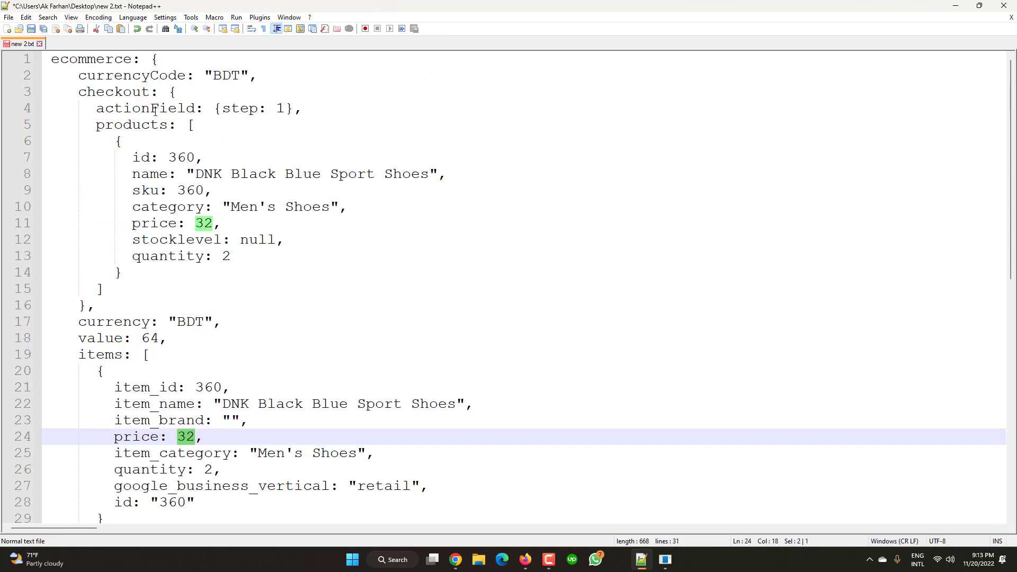
{"action": "left_click", "coordinate": [162, 59]}
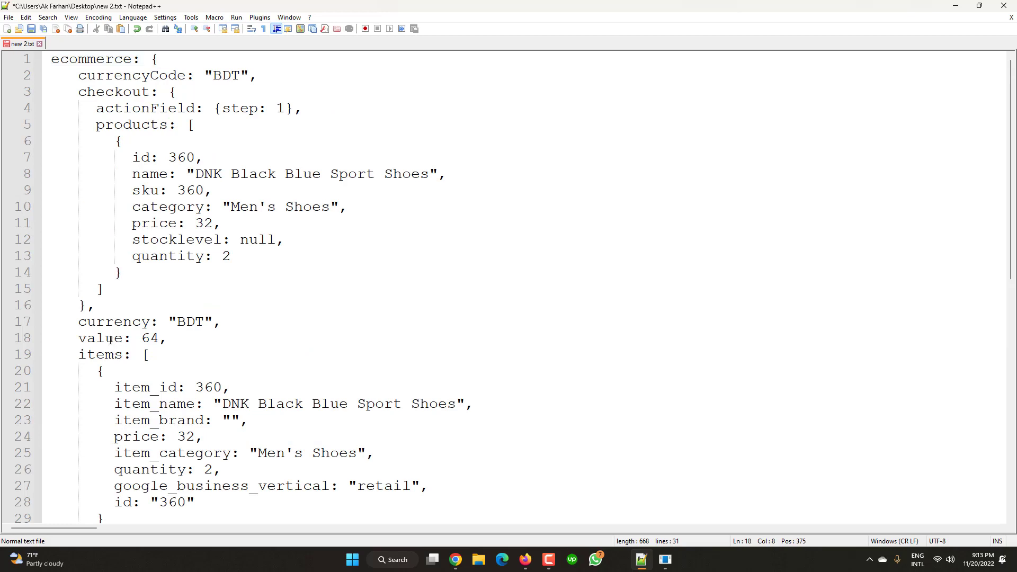
{"action": "double_click", "coordinate": [108, 340]}
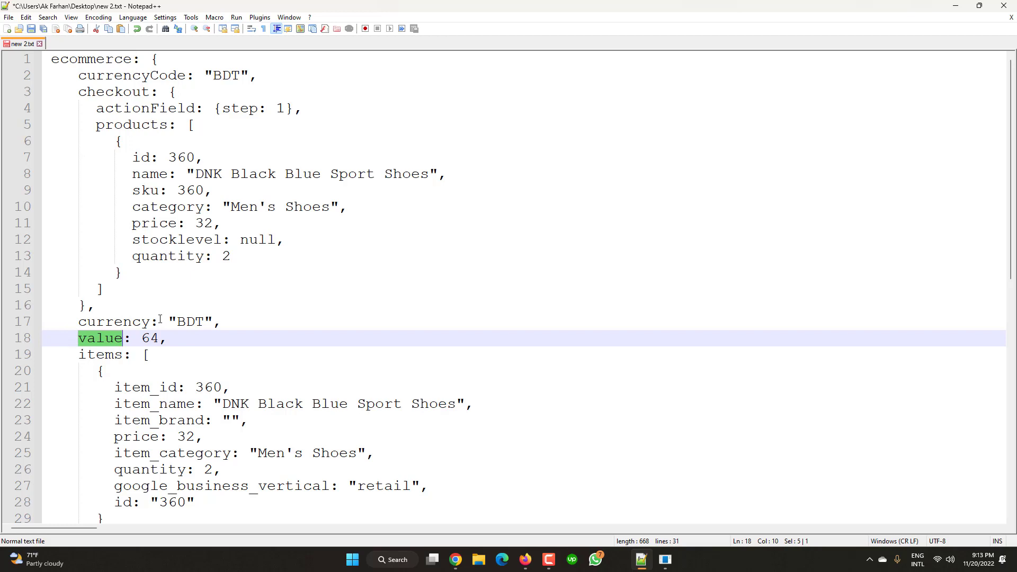
{"action": "left_click", "coordinate": [184, 338]}
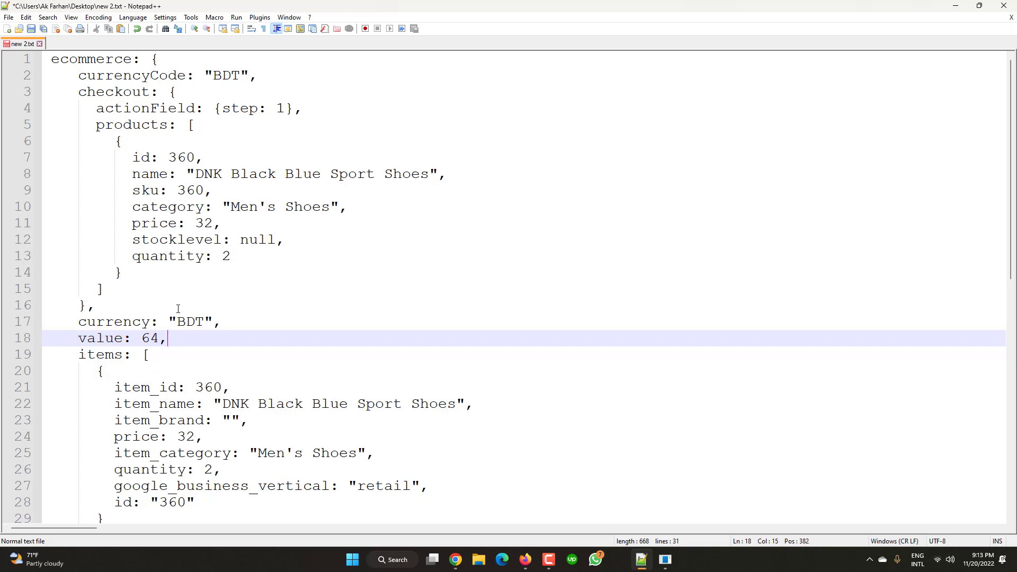
{"action": "left_click", "coordinate": [170, 64]}
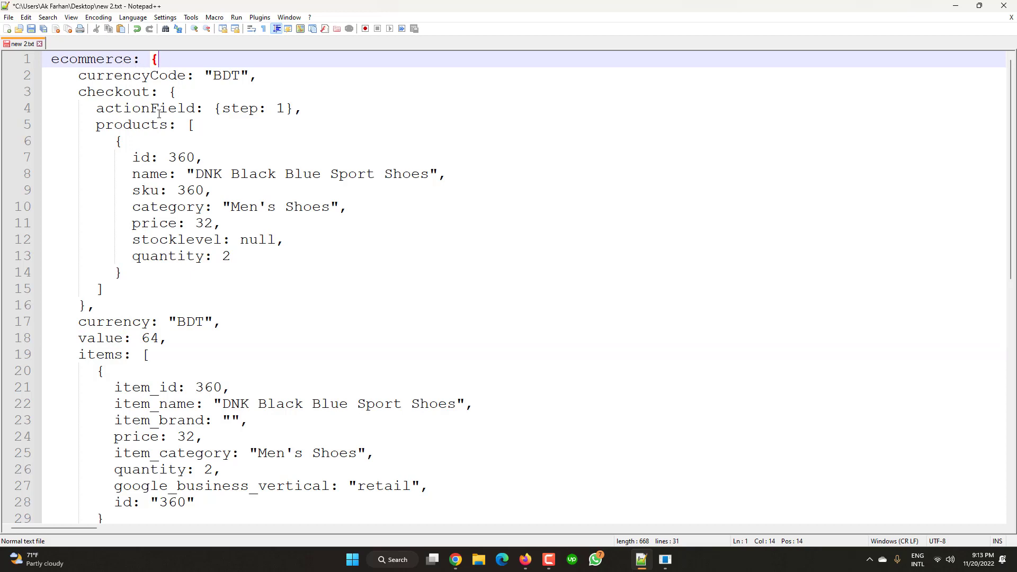
{"action": "left_click", "coordinate": [181, 91]}
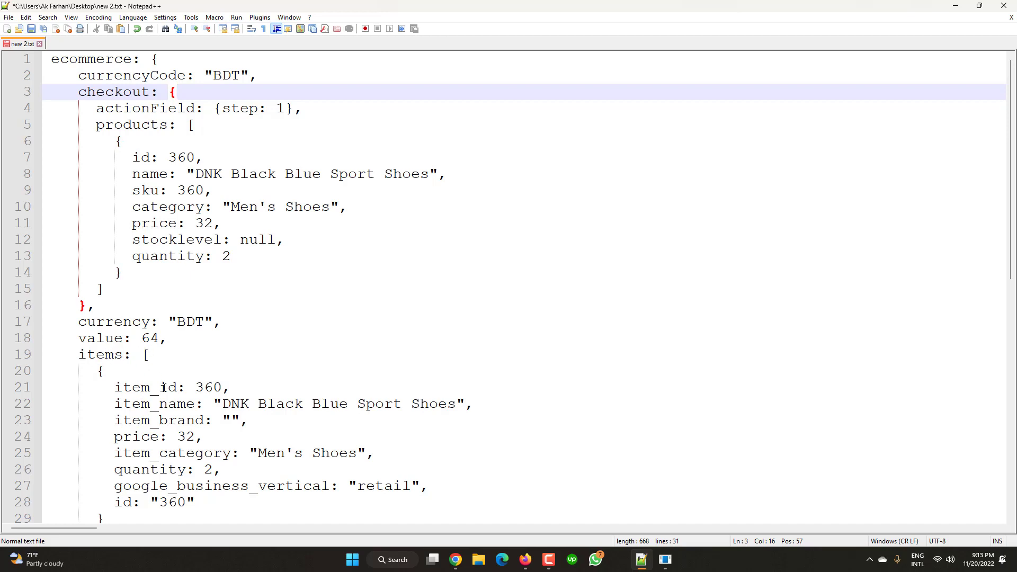
{"action": "left_click_drag", "start_coordinate": [141, 355], "coordinate": [189, 417]}
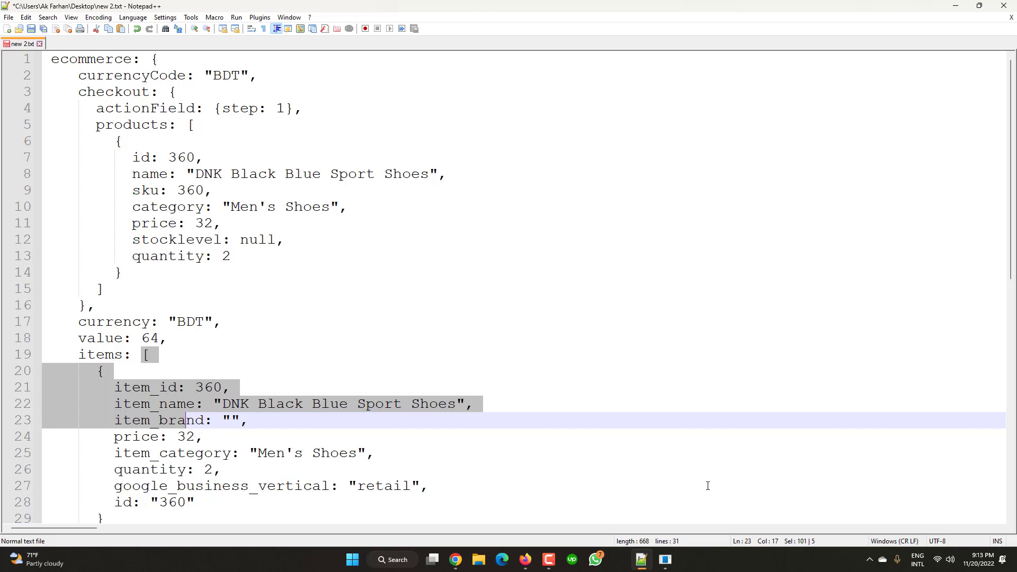
Switch to the web container in Google Tag Manager and make a copy of the CAPI Add To Cart tag.
{"action": "left_click", "coordinate": [457, 562]}
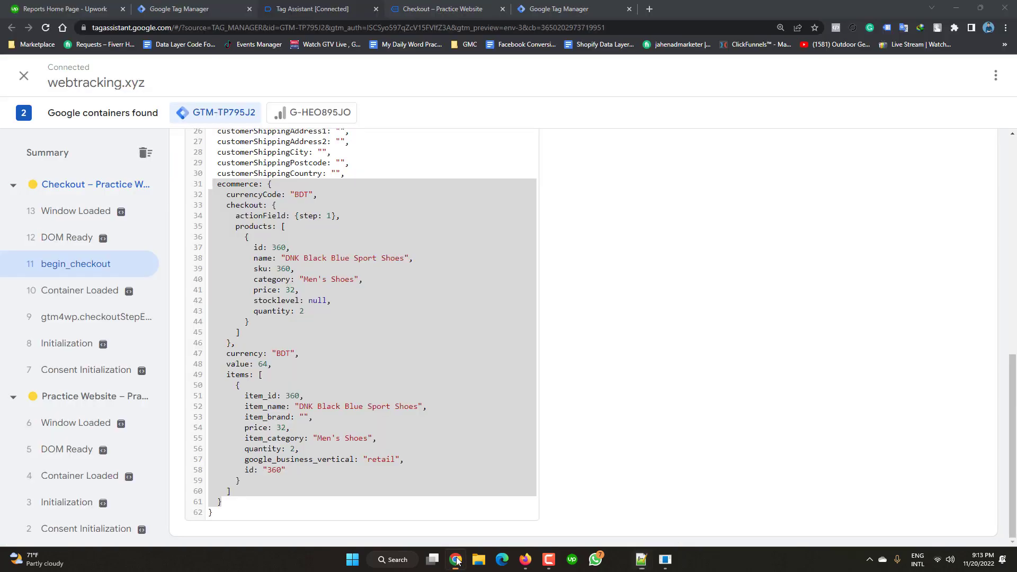
{"action": "left_click", "coordinate": [230, 4]}
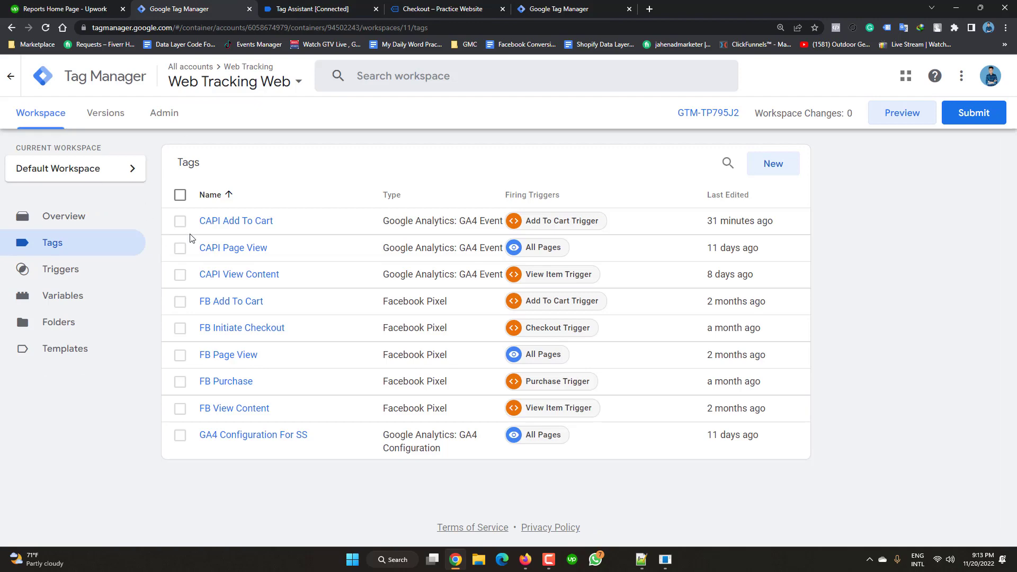
{"action": "left_click", "coordinate": [243, 227]}
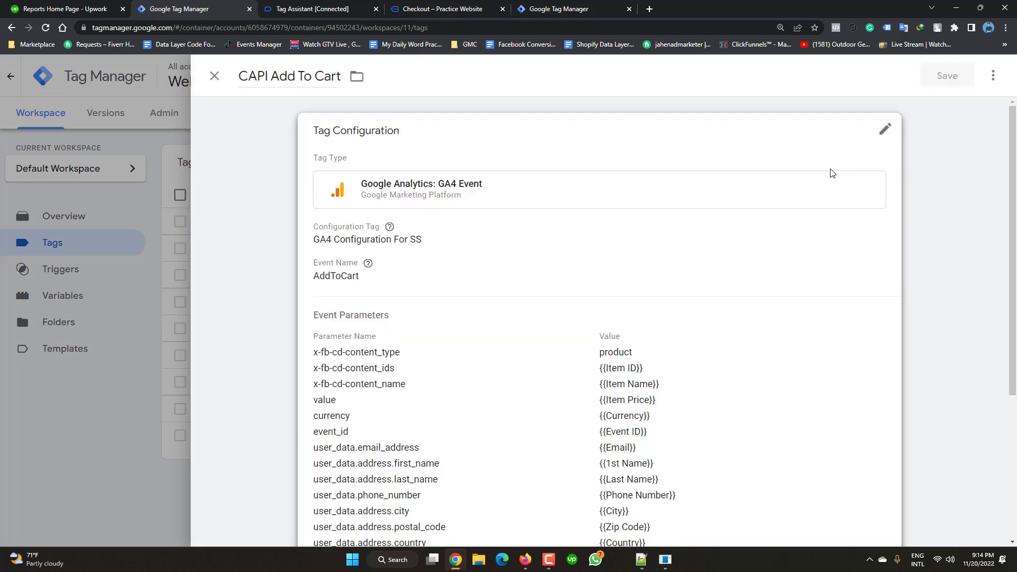
{"action": "left_click", "coordinate": [994, 77]}
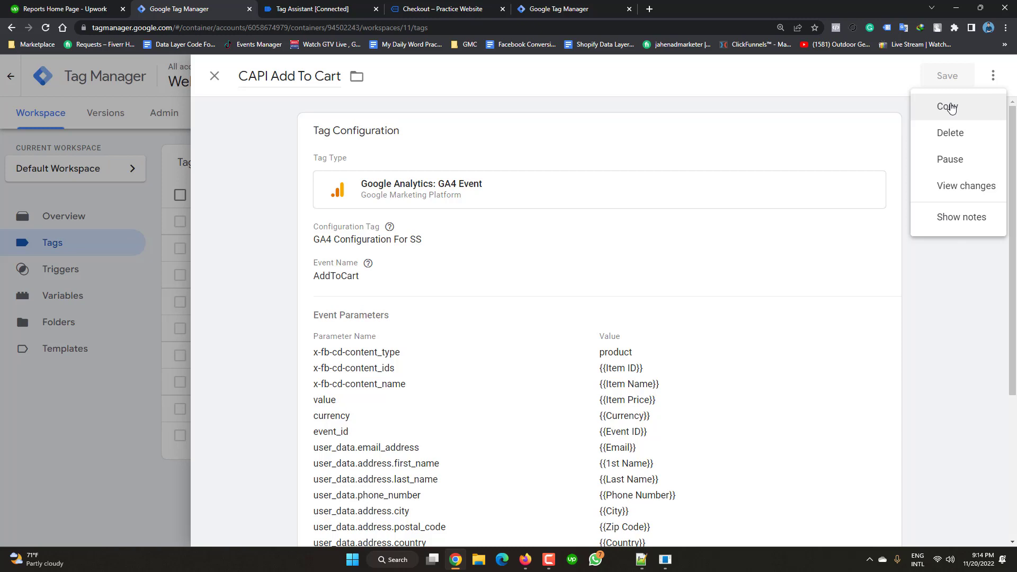
{"action": "left_click", "coordinate": [949, 106]}
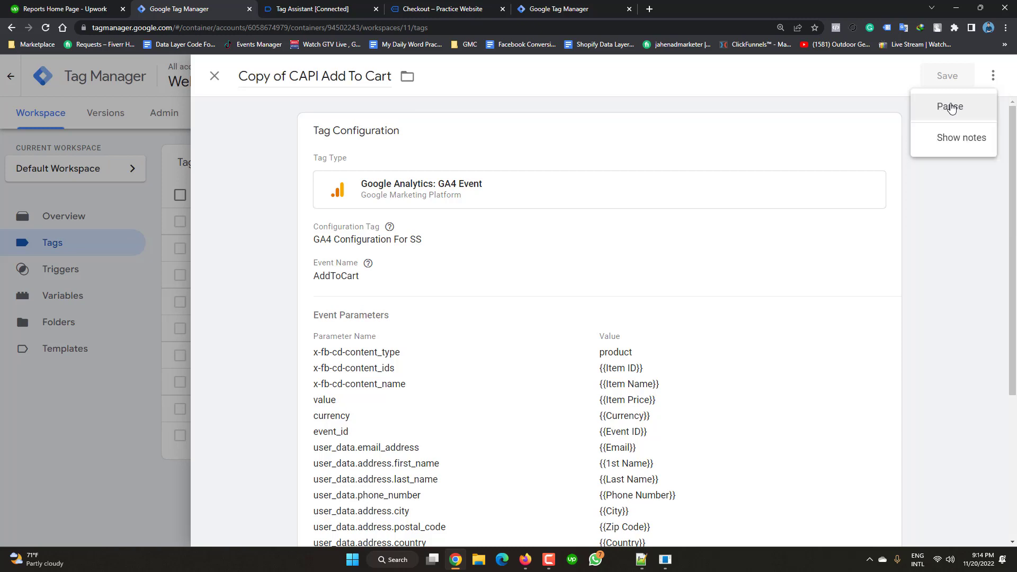
Rename the copied tag as CAPI Initiate Checkout, correcting the misspelled word.
{"action": "left_click", "coordinate": [290, 74]}
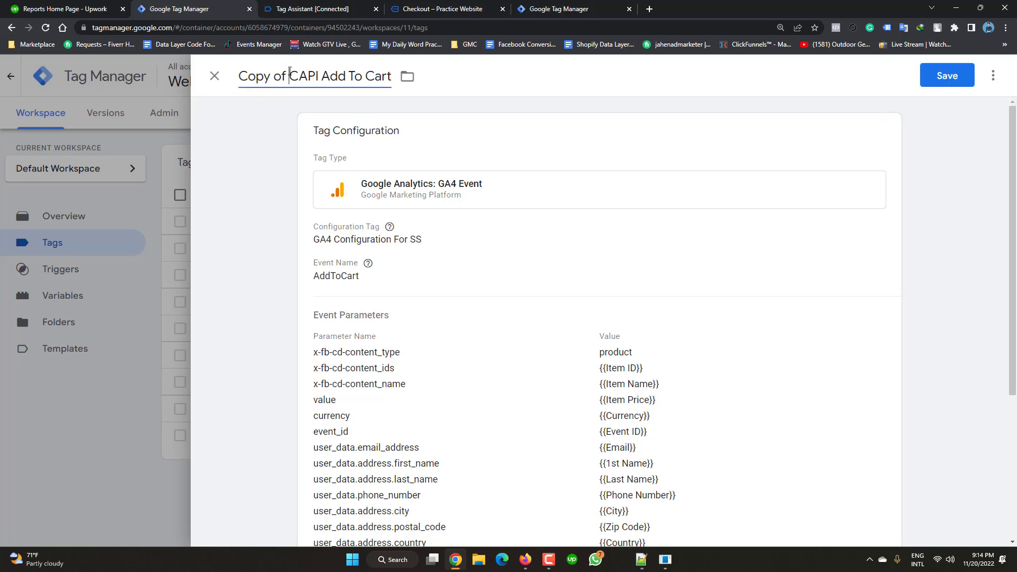
{"action": "key", "text": "BackSpace"}
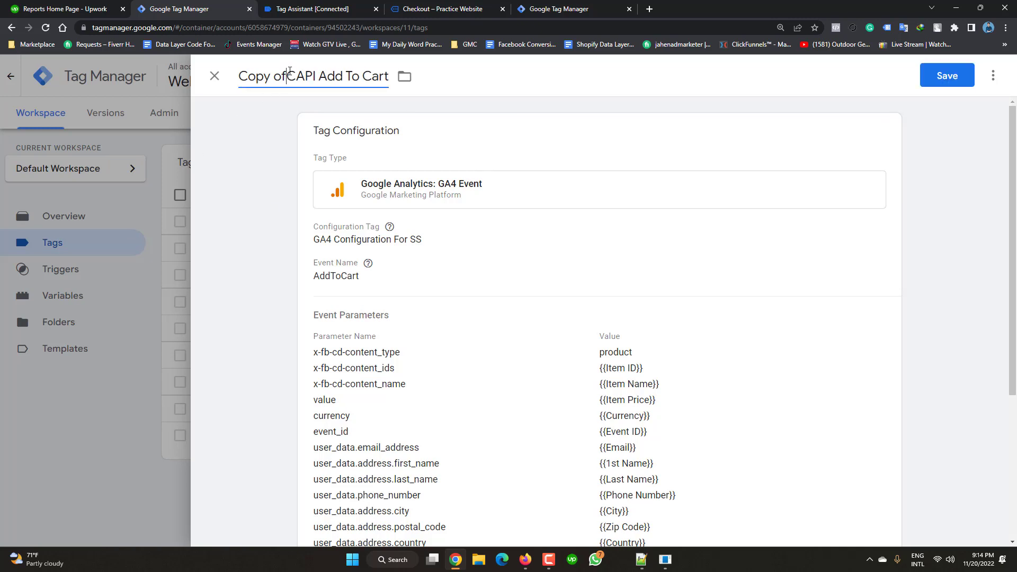
{"action": "key", "text": "BackSpace"}
{"action": "key", "text": "BackSpace"}
{"action": "key", "text": "BackSpace"}
{"action": "key", "text": "BackSpace"}
{"action": "key", "text": "BackSpace"}
{"action": "key", "text": "BackSpace"}
{"action": "key", "text": "BackSpace"}
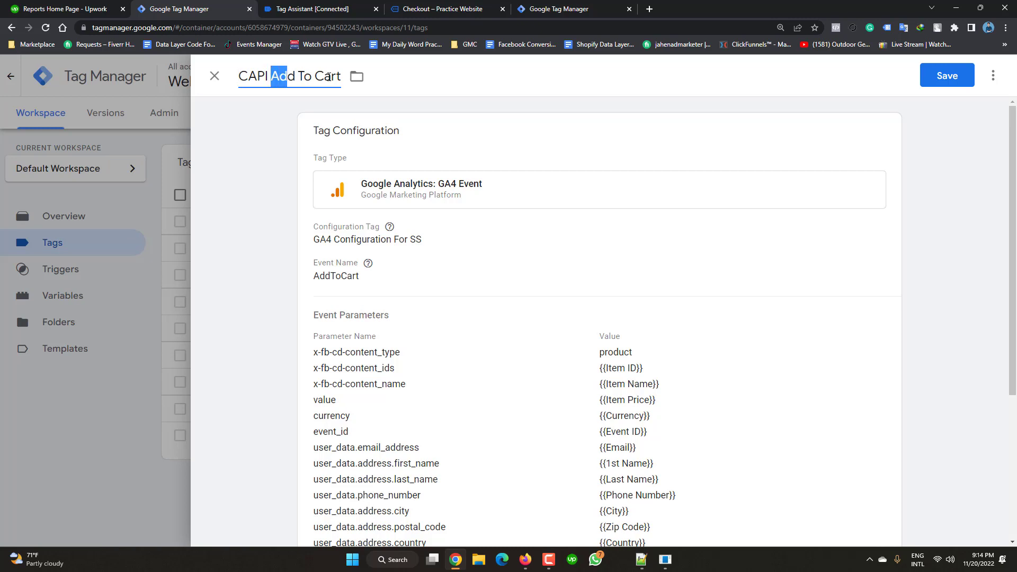
{"action": "left_click_drag", "start_coordinate": [328, 76], "coordinate": [342, 77]}
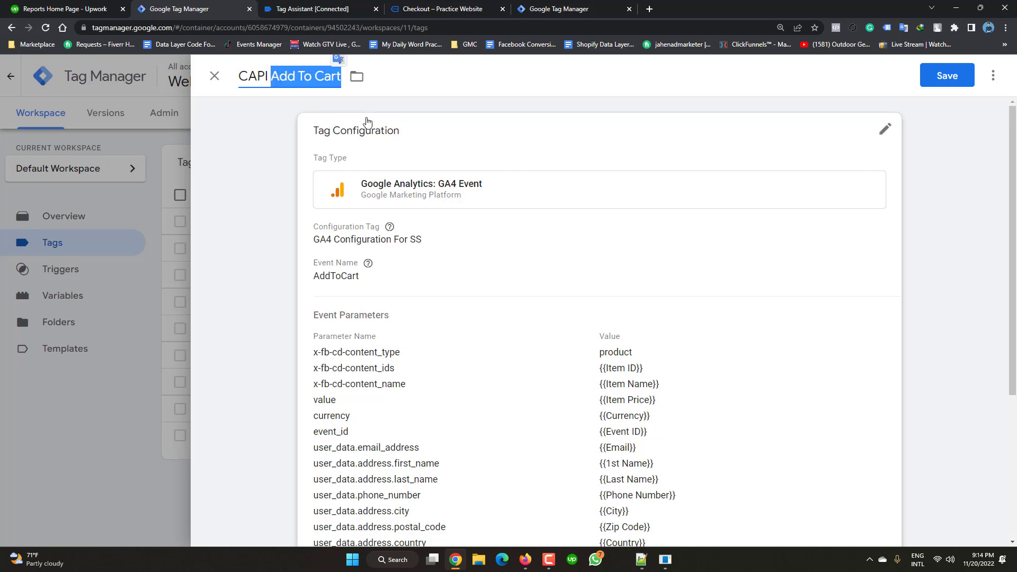
{"action": "key", "text": "BackSpace"}
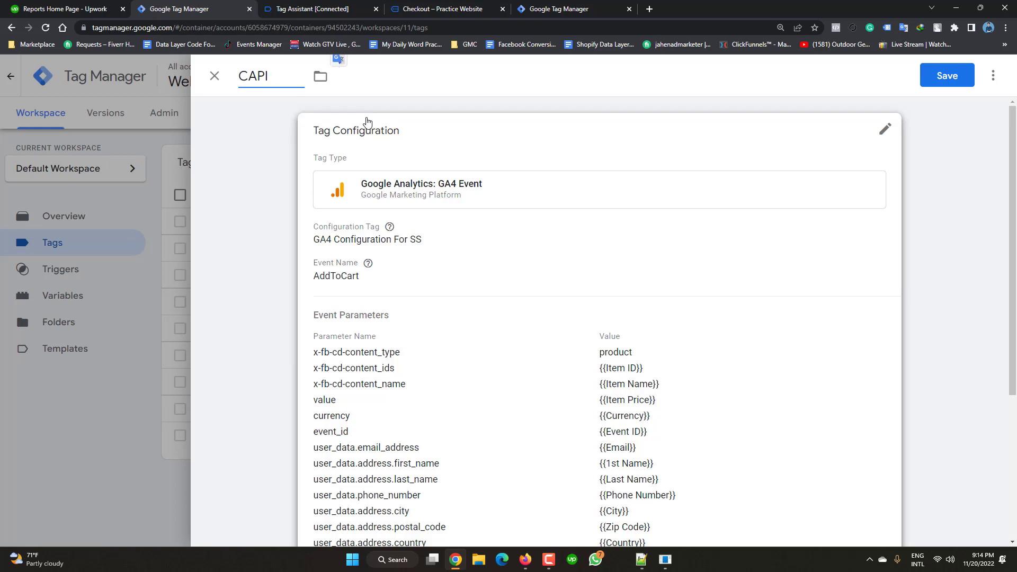
{"action": "type", "text": "Initaiate C"}
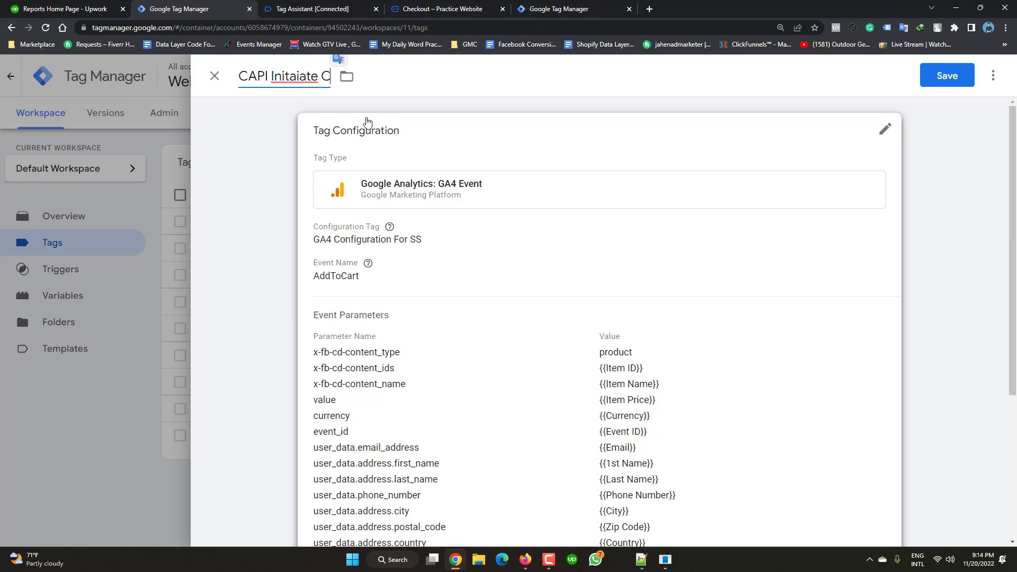
{"action": "type", "text": "hecko"}
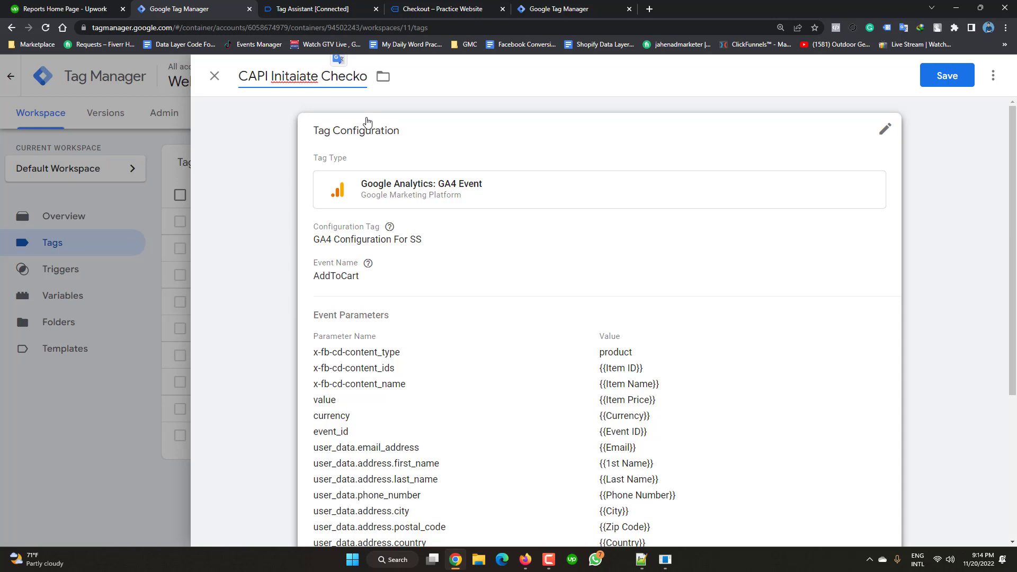
{"action": "type", "text": "ut"}
{"action": "right_click", "coordinate": [289, 77]}
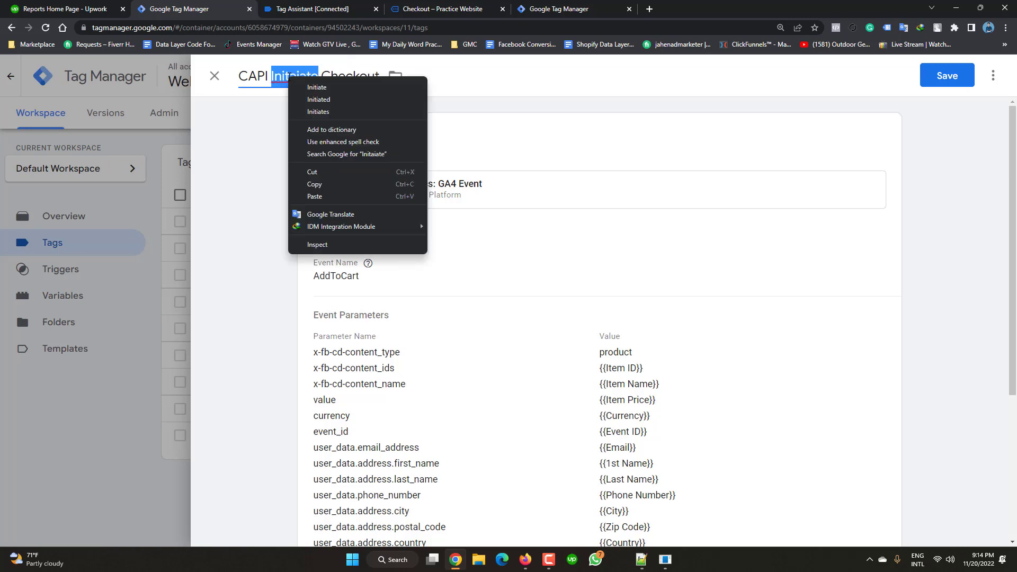
{"action": "left_click", "coordinate": [316, 88]}
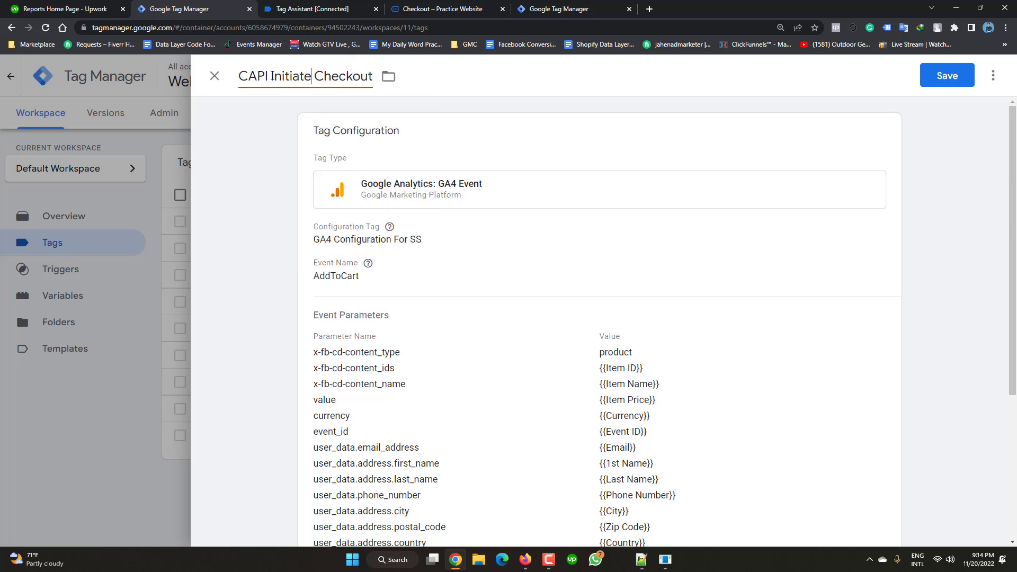
Set the tag's event name to InitiateCheckout, reusing the wording copied from the tag title without the space.
{"action": "left_click_drag", "start_coordinate": [271, 76], "coordinate": [376, 77]}
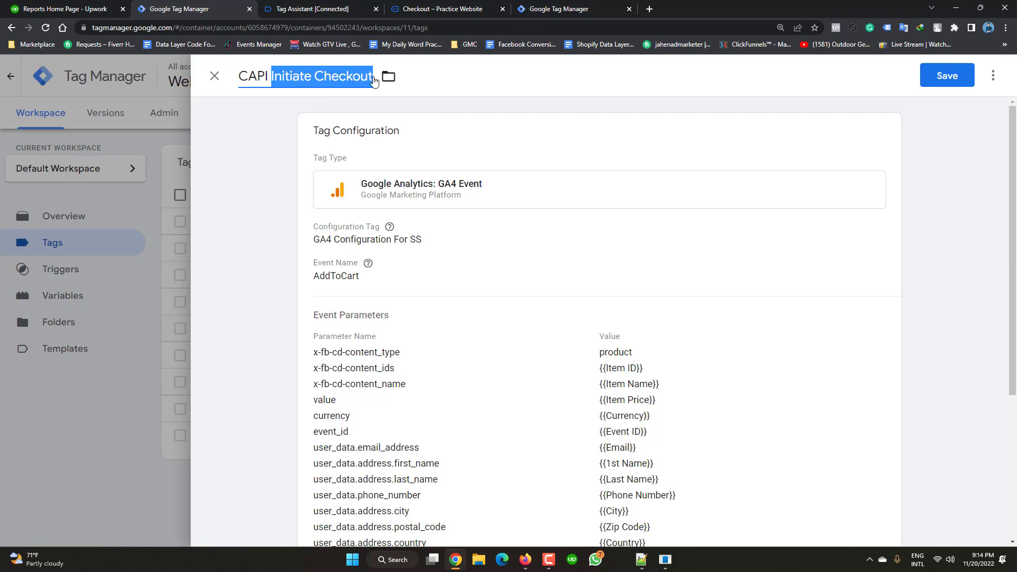
{"action": "right_click", "coordinate": [319, 76]}
{"action": "left_click", "coordinate": [349, 117]}
{"action": "left_click", "coordinate": [884, 134]}
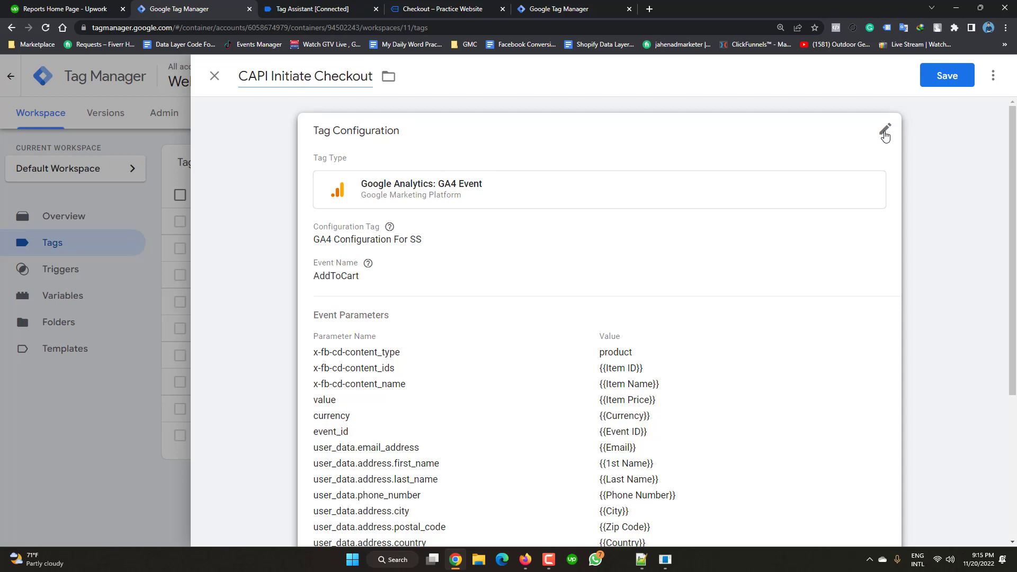
{"action": "left_click", "coordinate": [396, 319]}
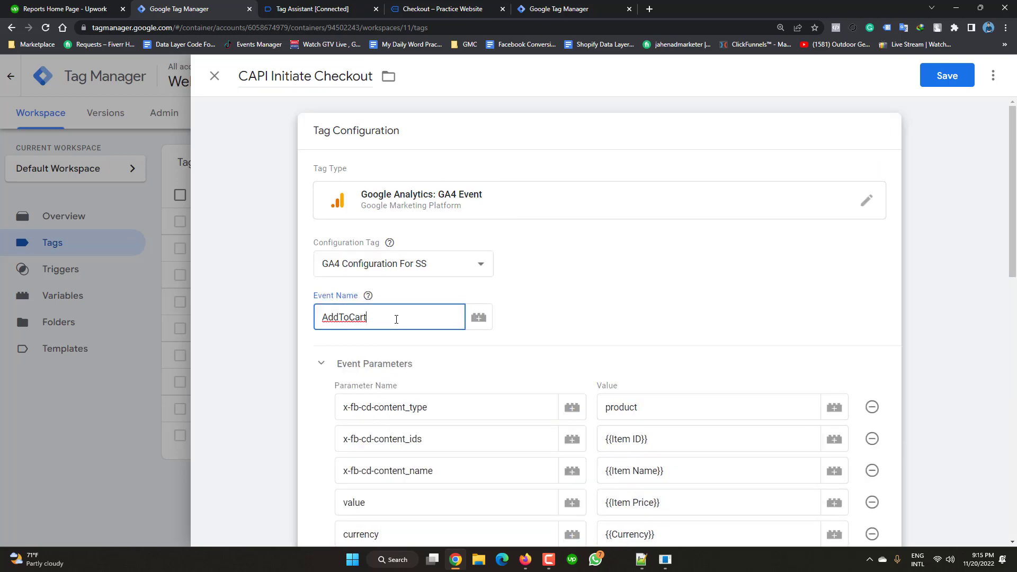
{"action": "double_click", "coordinate": [396, 319]}
{"action": "key", "text": "ctrl+v"}
{"action": "key", "text": "BackSpace"}
{"action": "left_click", "coordinate": [657, 294]}
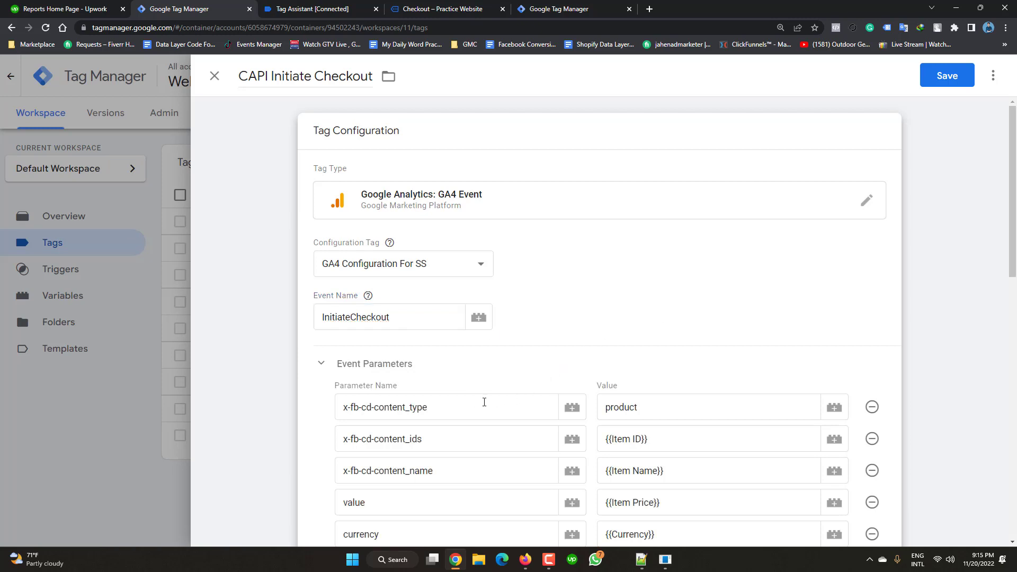
Replace the Add To Cart Trigger on the CAPI Initiate Checkout tag with Checkout Trigger and save the tag.
{"action": "scroll", "coordinate": [473, 397], "scroll_direction": "down", "scroll_amount": 2}
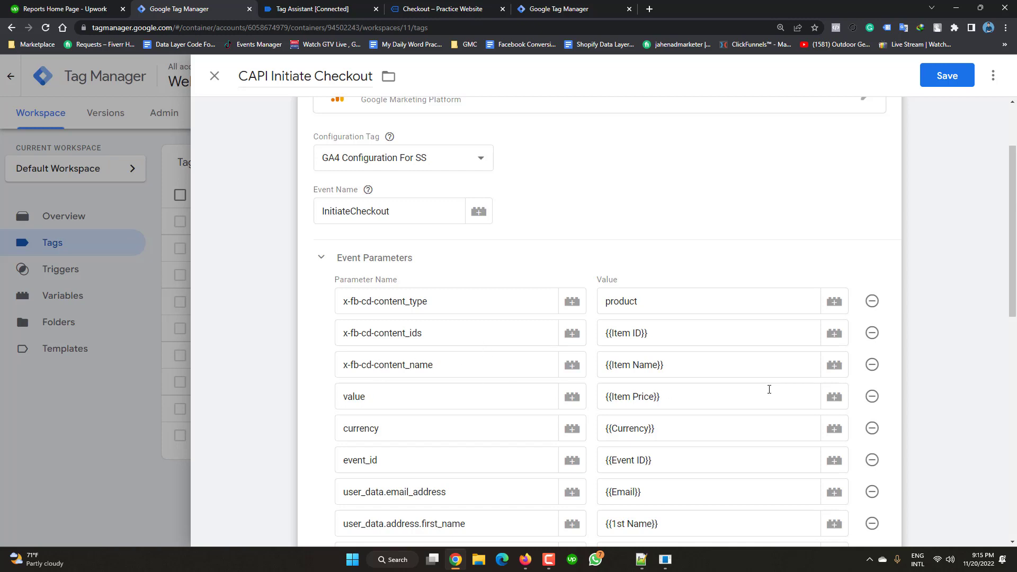
{"action": "scroll", "coordinate": [657, 371], "scroll_direction": "down", "scroll_amount": 1}
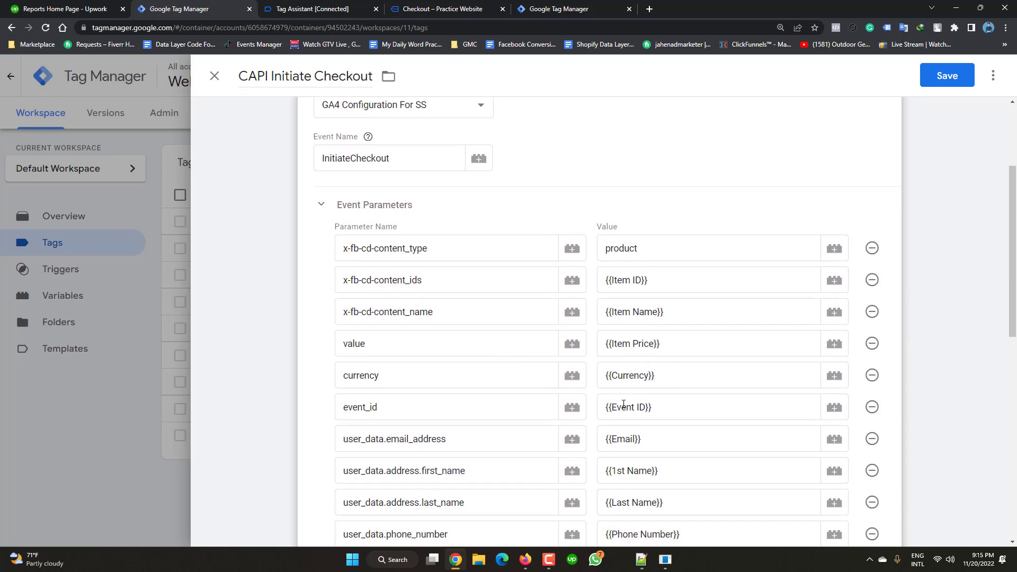
{"action": "scroll", "coordinate": [617, 410], "scroll_direction": "down", "scroll_amount": 4}
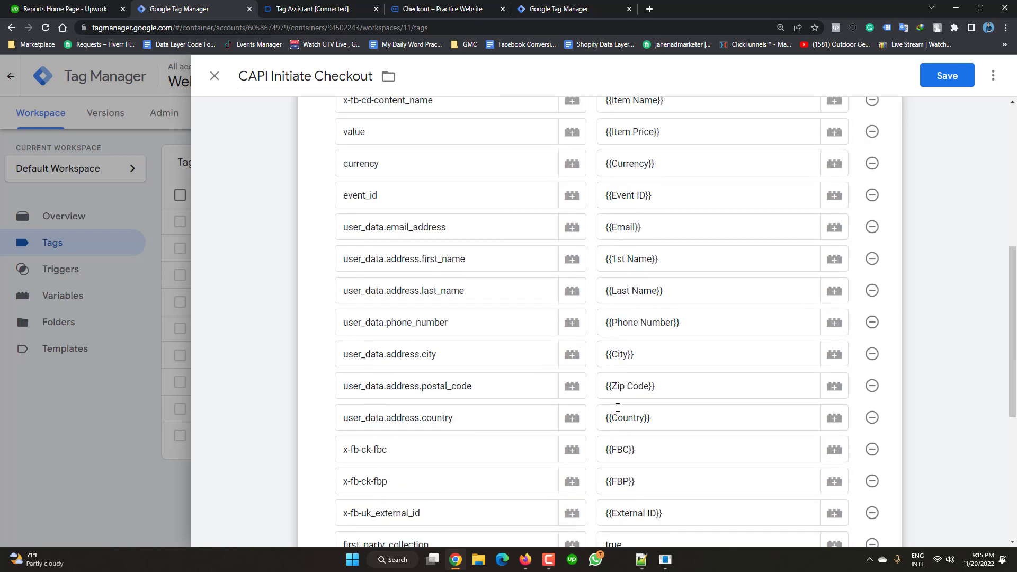
{"action": "scroll", "coordinate": [618, 408], "scroll_direction": "down", "scroll_amount": 5}
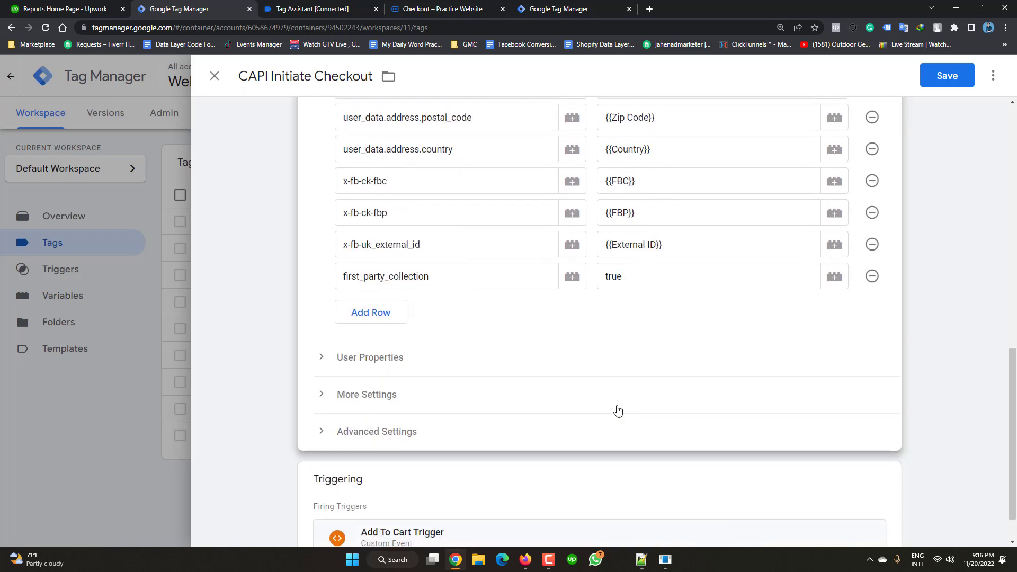
{"action": "scroll", "coordinate": [618, 409], "scroll_direction": "down", "scroll_amount": 1}
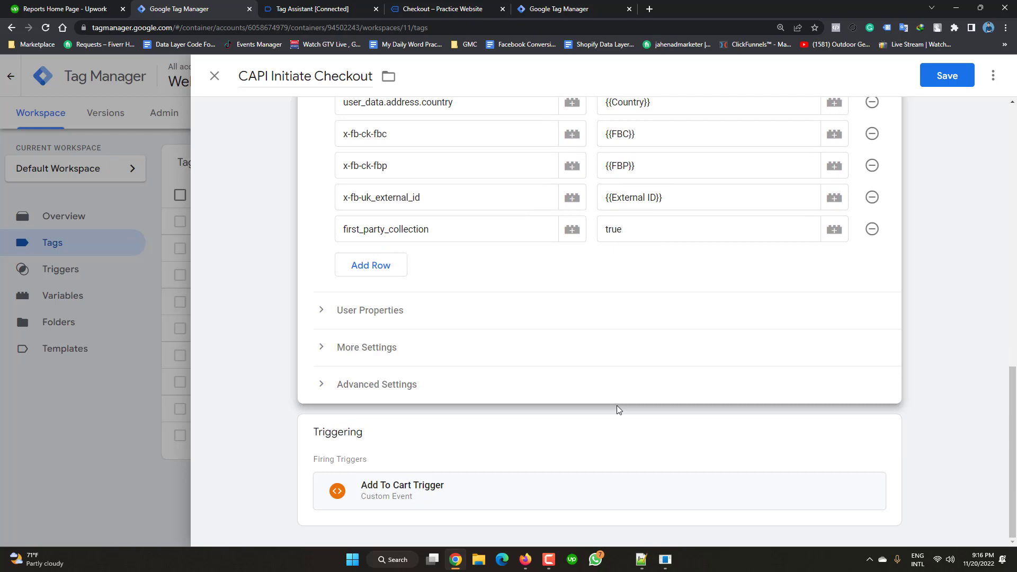
{"action": "left_click", "coordinate": [892, 432]}
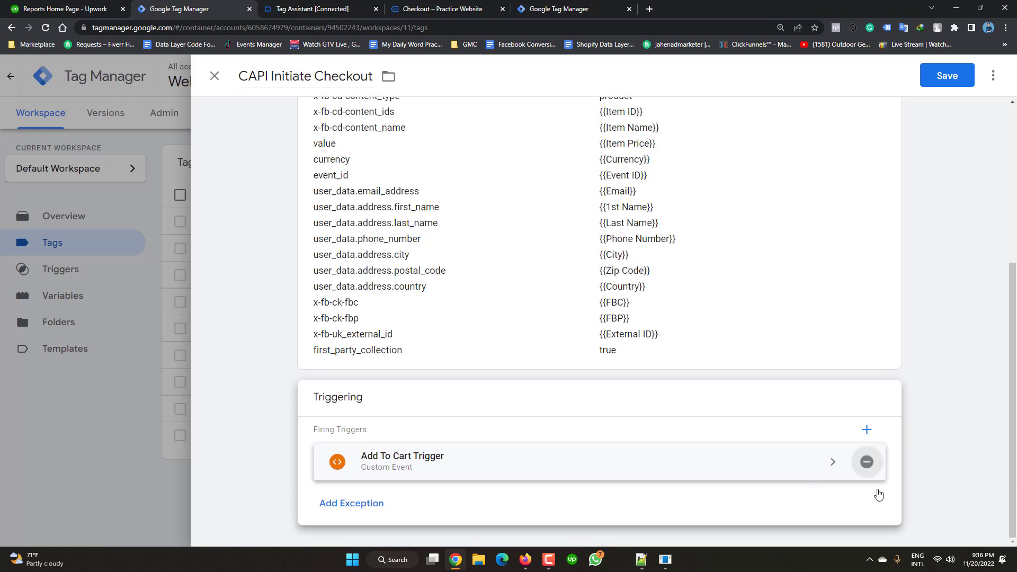
{"action": "left_click", "coordinate": [867, 461]}
{"action": "left_click", "coordinate": [790, 468]}
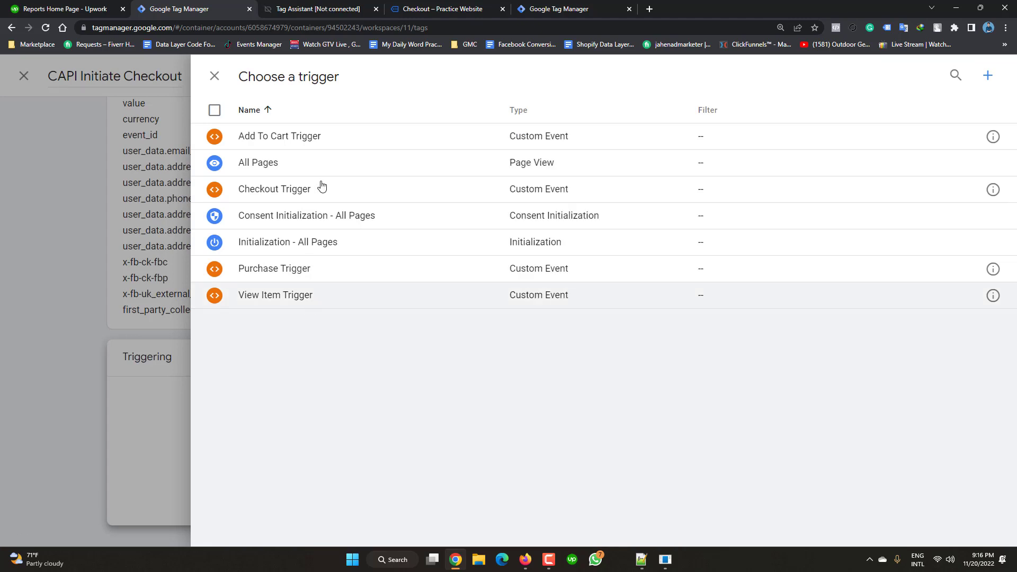
{"action": "left_click", "coordinate": [301, 192]}
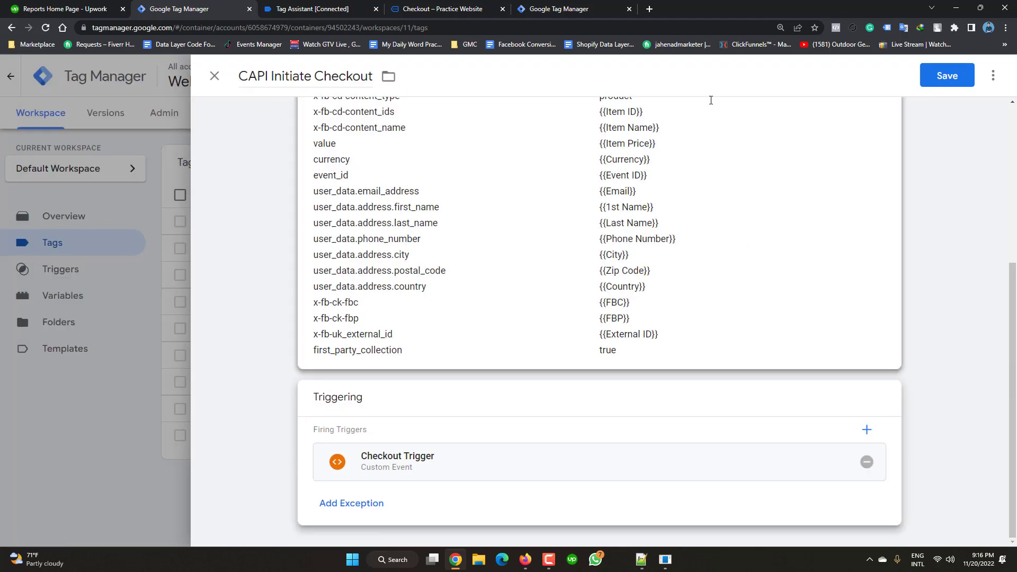
{"action": "left_click", "coordinate": [942, 77]}
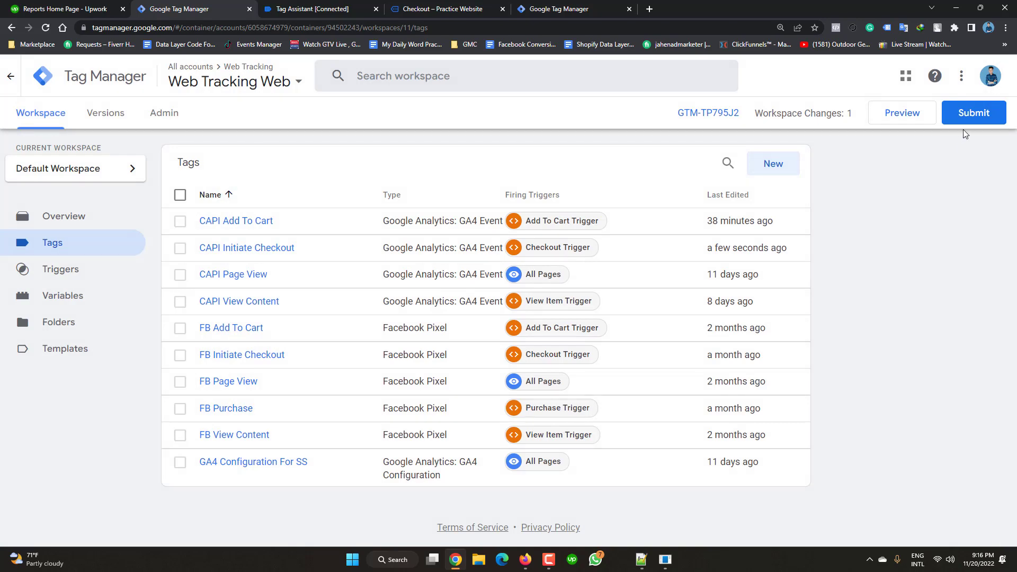
Submit and publish the web container's changes to Live without a version name or description.
{"action": "left_click", "coordinate": [975, 117]}
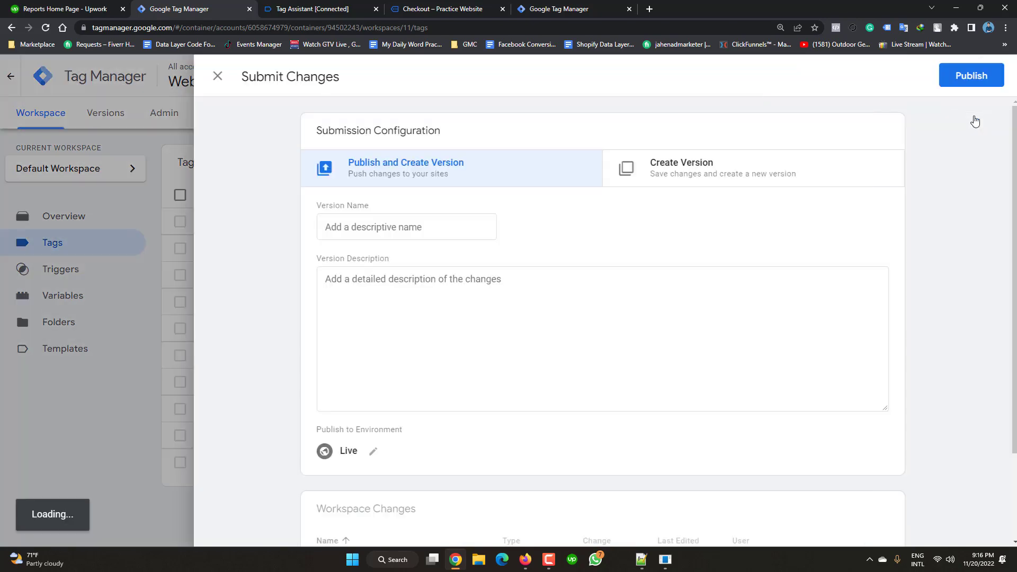
{"action": "left_click", "coordinate": [970, 77]}
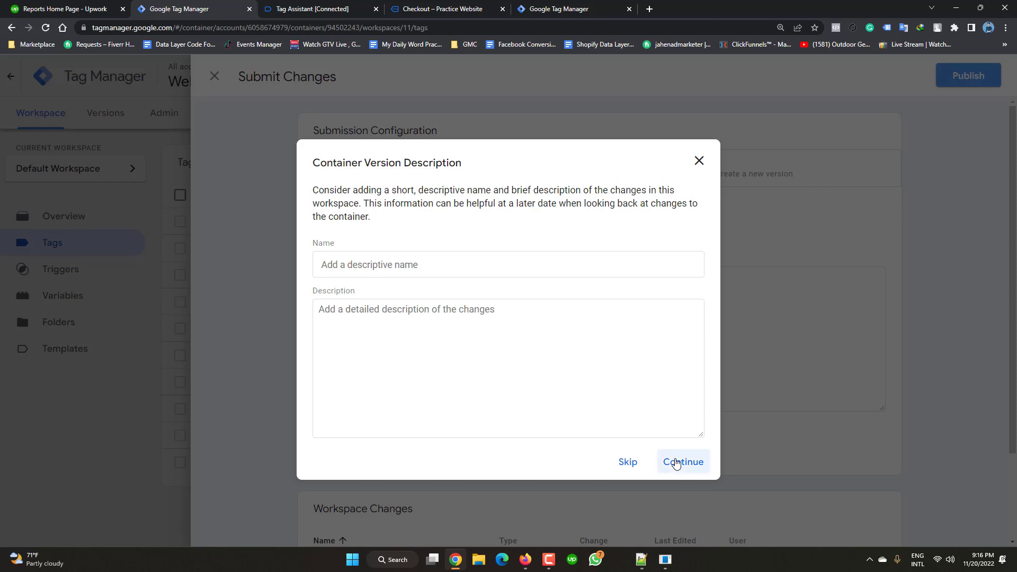
{"action": "left_click", "coordinate": [676, 464]}
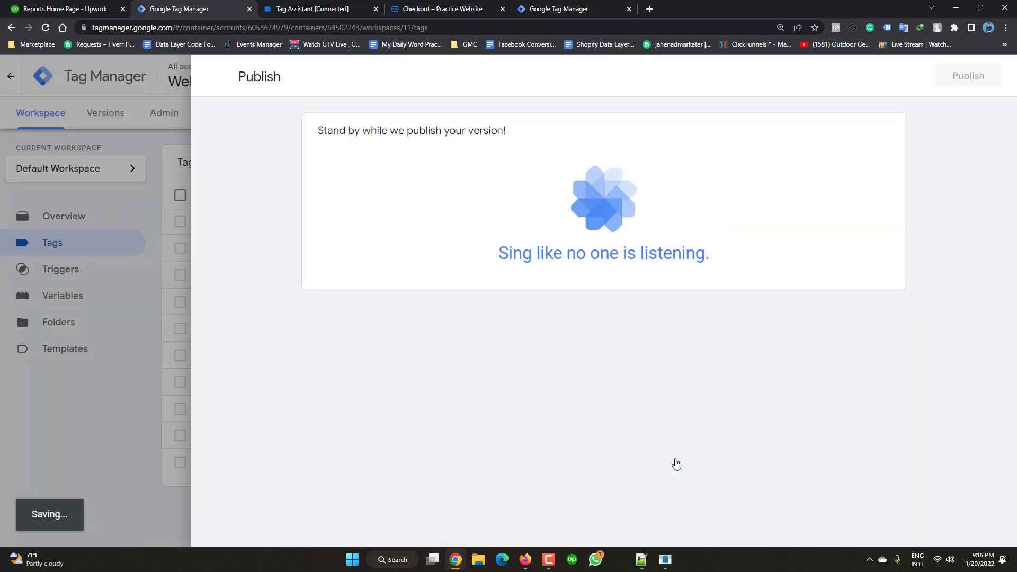
Close the old Tag Assistant and checkout pages and reload the Web Tracking Server container.
{"action": "left_click", "coordinate": [376, 9]}
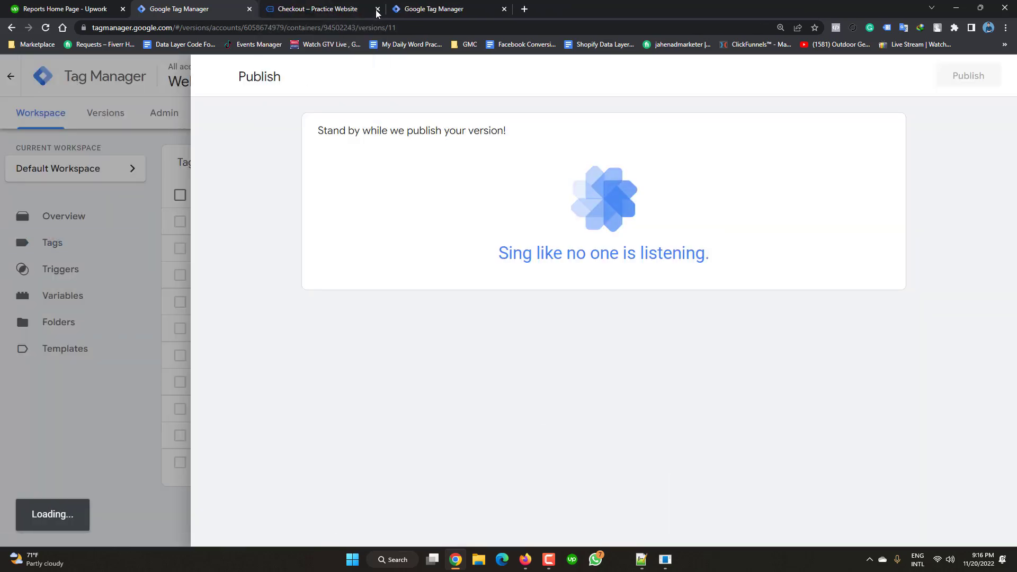
{"action": "left_click", "coordinate": [376, 9]}
{"action": "left_click", "coordinate": [311, 5]}
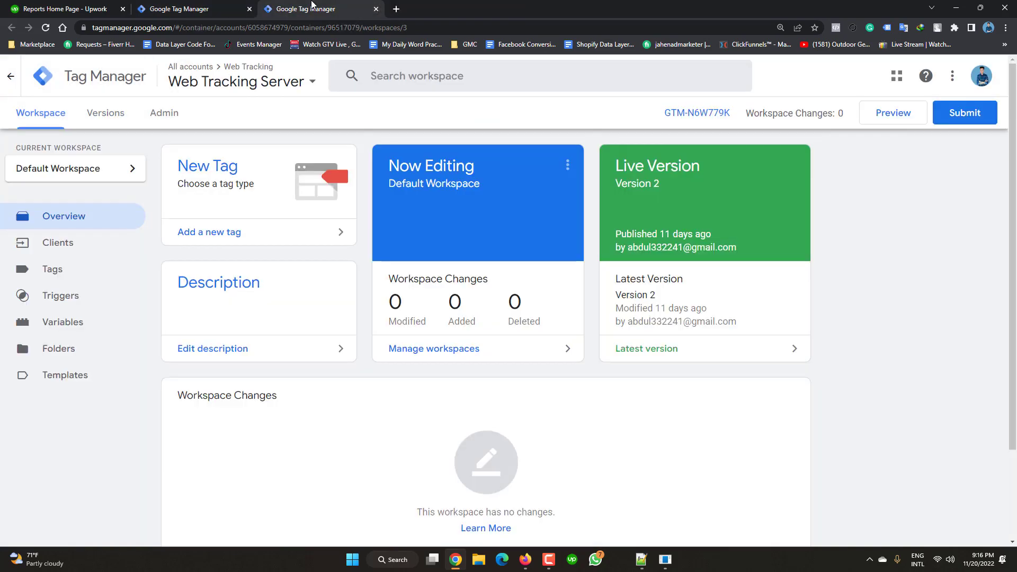
{"action": "left_click", "coordinate": [45, 28]}
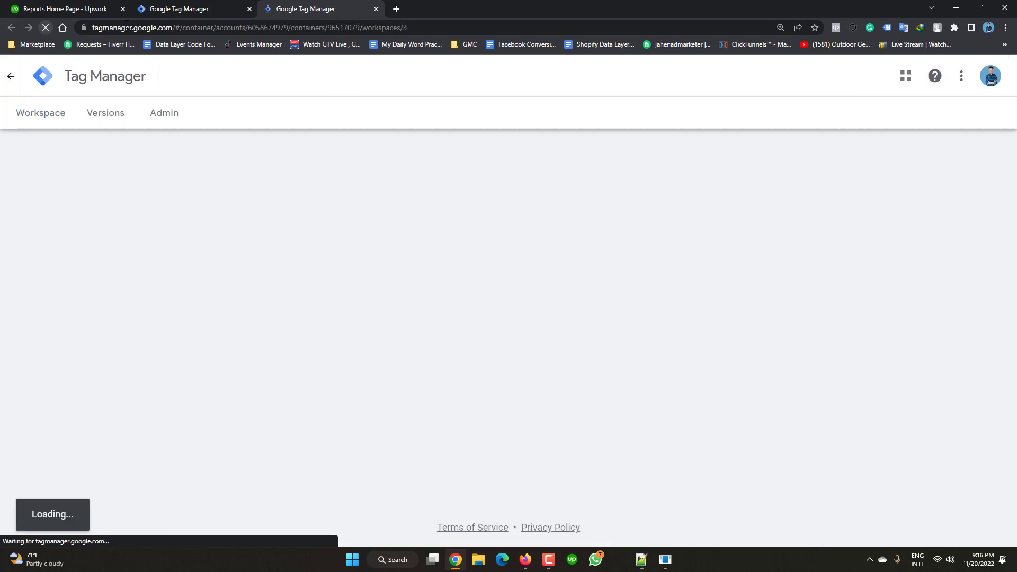
Return the web container from its version summary to the workspace, and start preview mode for the Web Tracking Server container.
{"action": "left_click", "coordinate": [189, 5]}
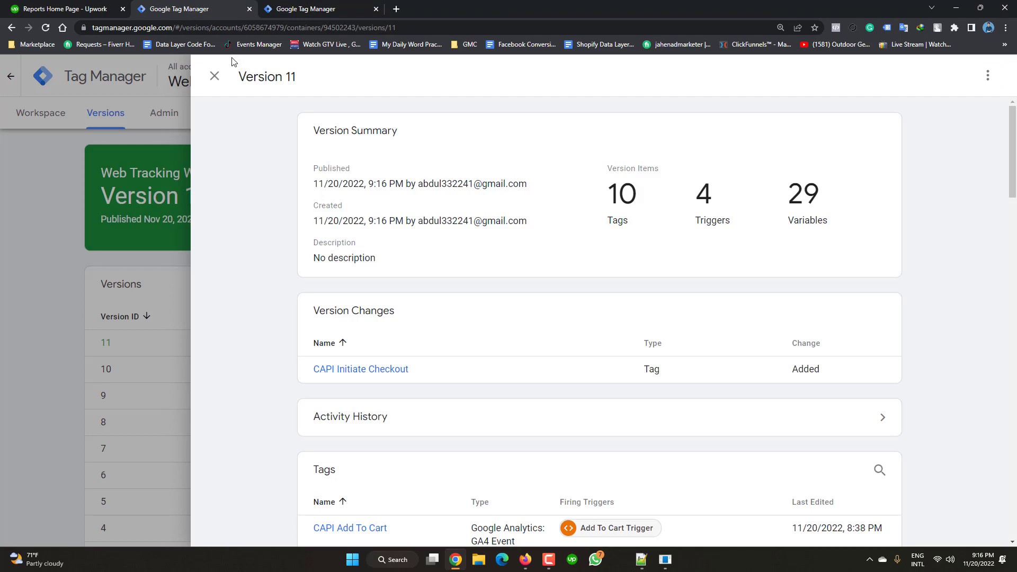
{"action": "left_click", "coordinate": [216, 79]}
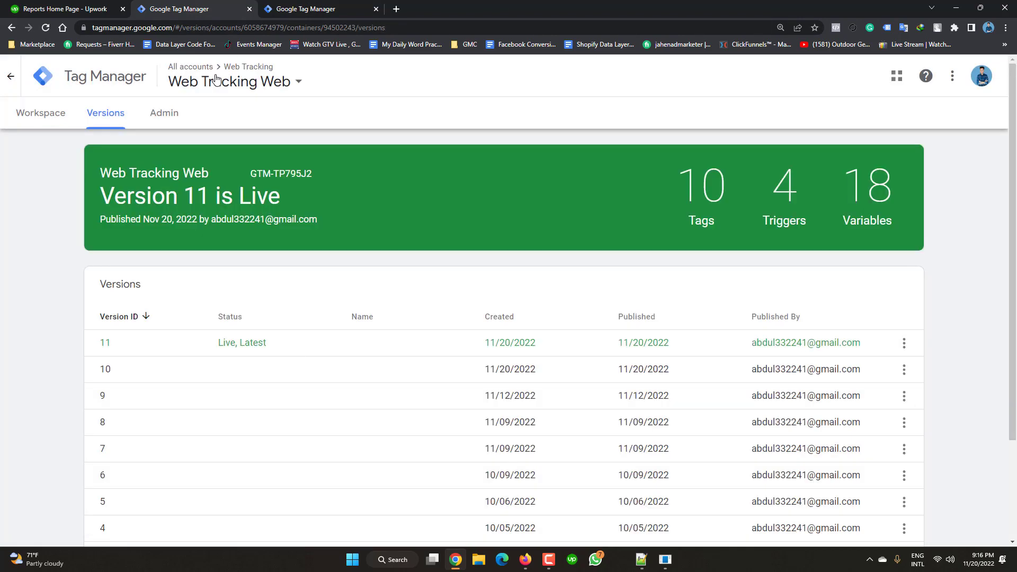
{"action": "left_click", "coordinate": [48, 118]}
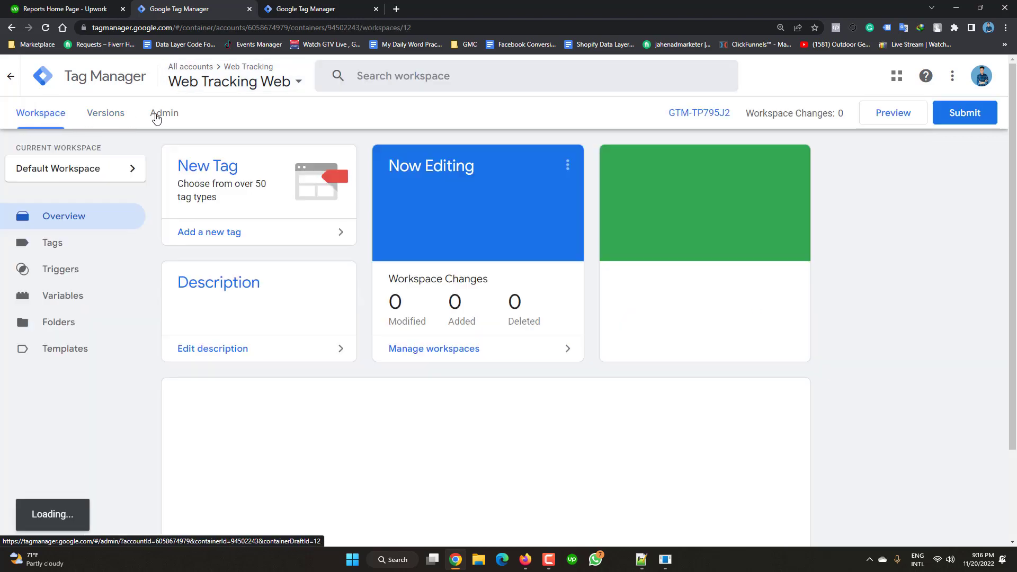
{"action": "left_click", "coordinate": [341, 5]}
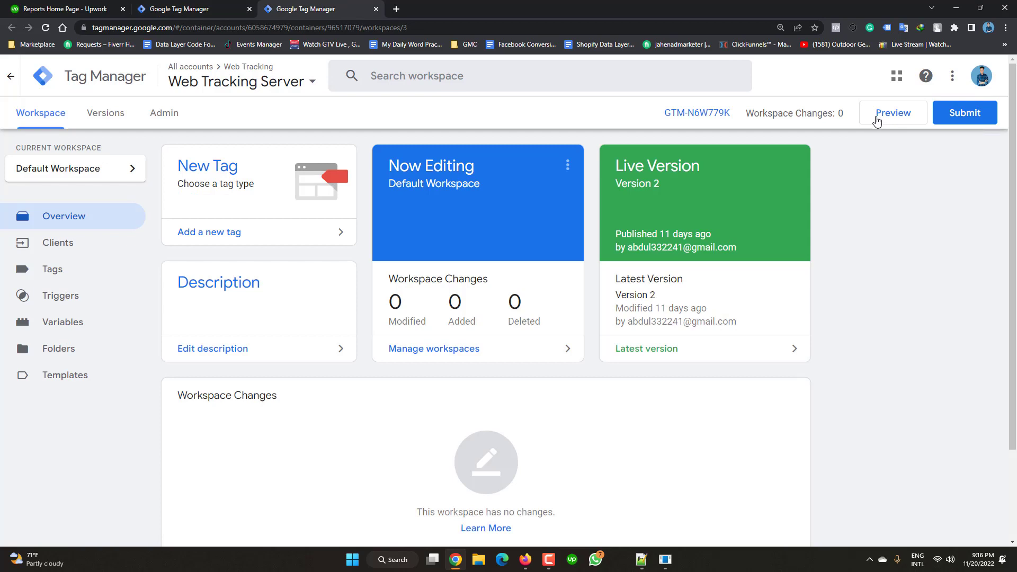
{"action": "left_click", "coordinate": [877, 120]}
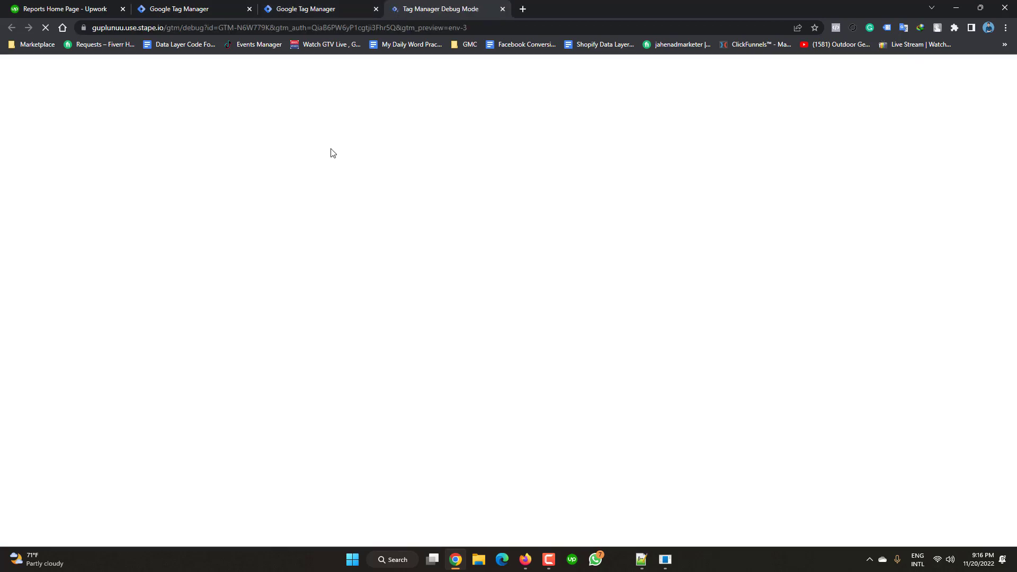
{"action": "left_click", "coordinate": [210, 5]}
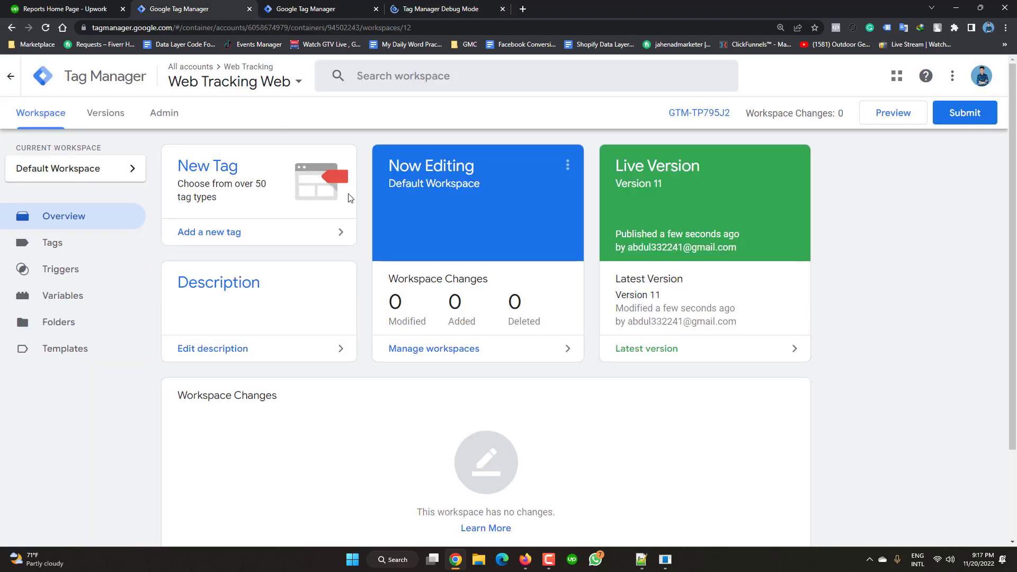
{"action": "left_click", "coordinate": [881, 116]}
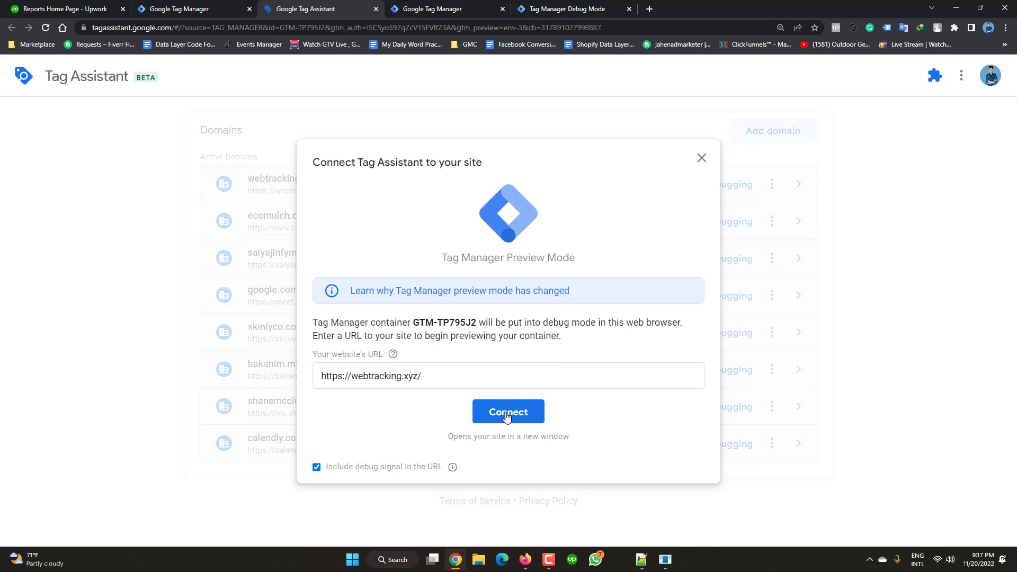
{"action": "left_click", "coordinate": [507, 416]}
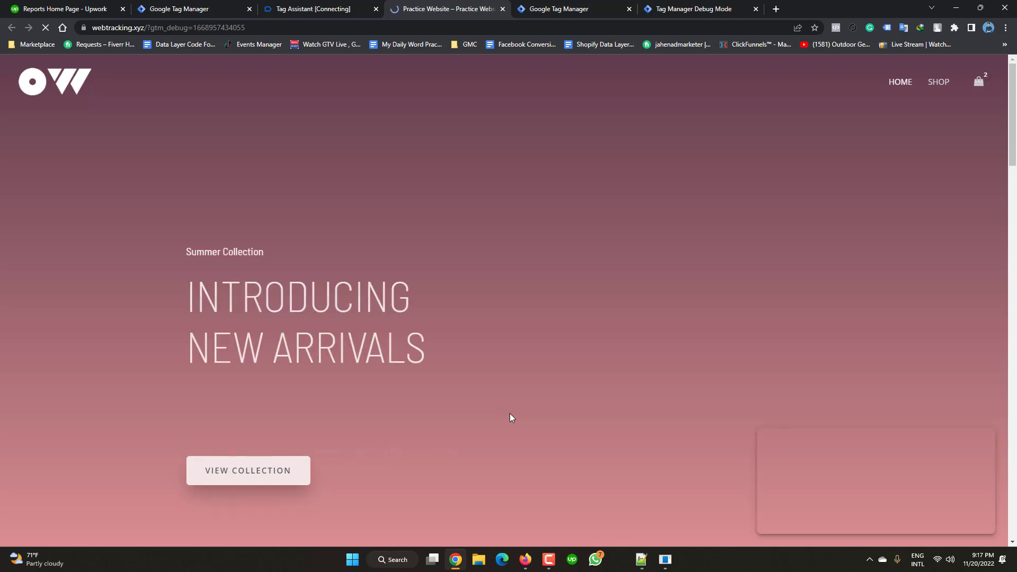
{"action": "mouse_move", "coordinate": [981, 89]}
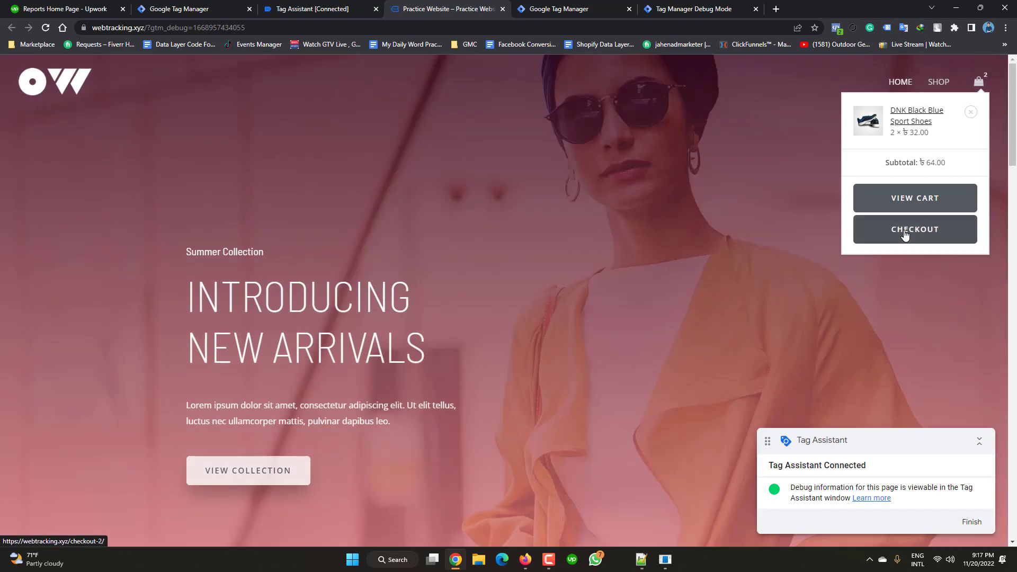
{"action": "left_click", "coordinate": [905, 235]}
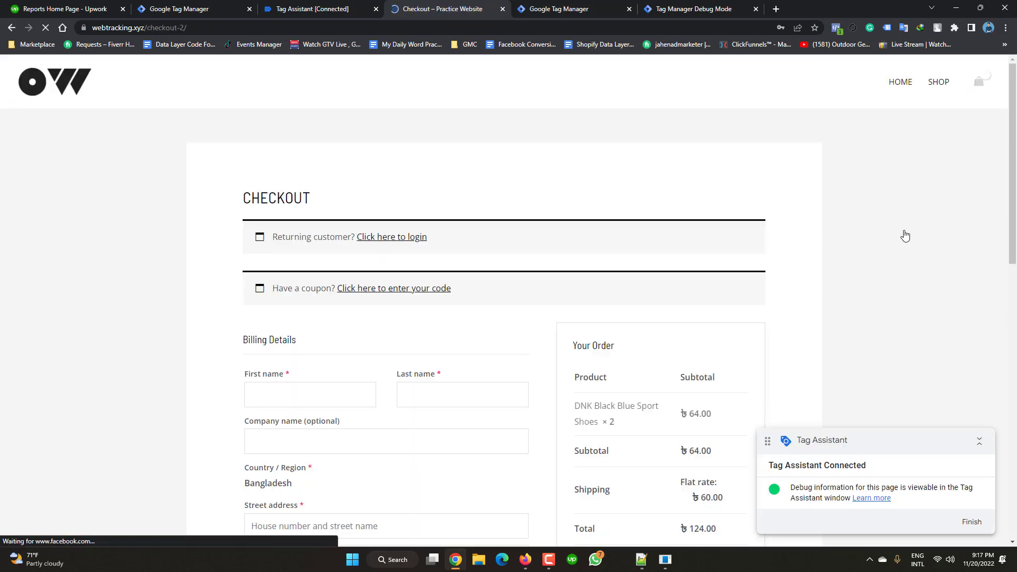
Examine the InitiateCheckout event's variables and event data in the server container's debug view, including user data and value, and close that view.
{"action": "left_click", "coordinate": [668, 4]}
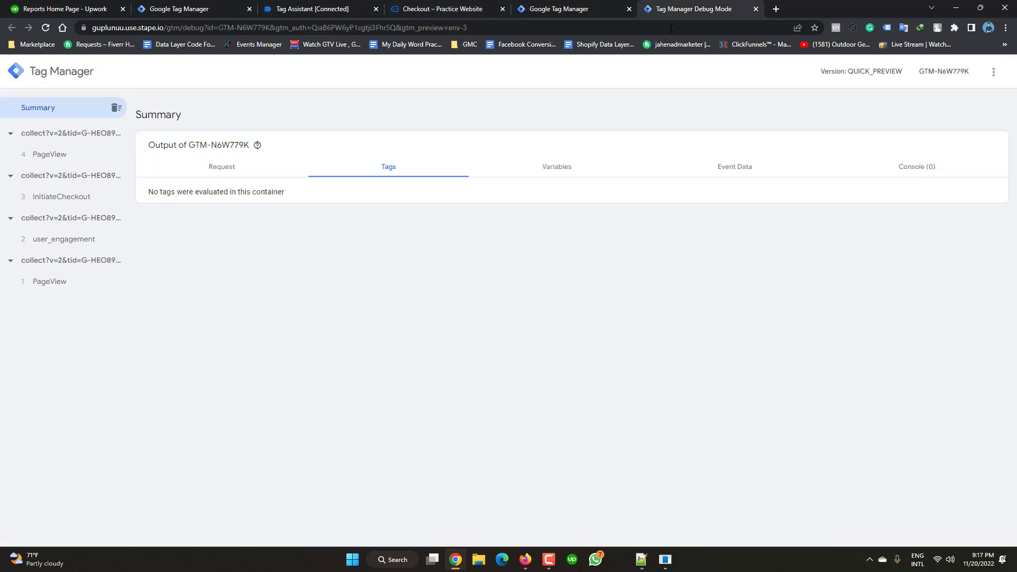
{"action": "left_click", "coordinate": [73, 204]}
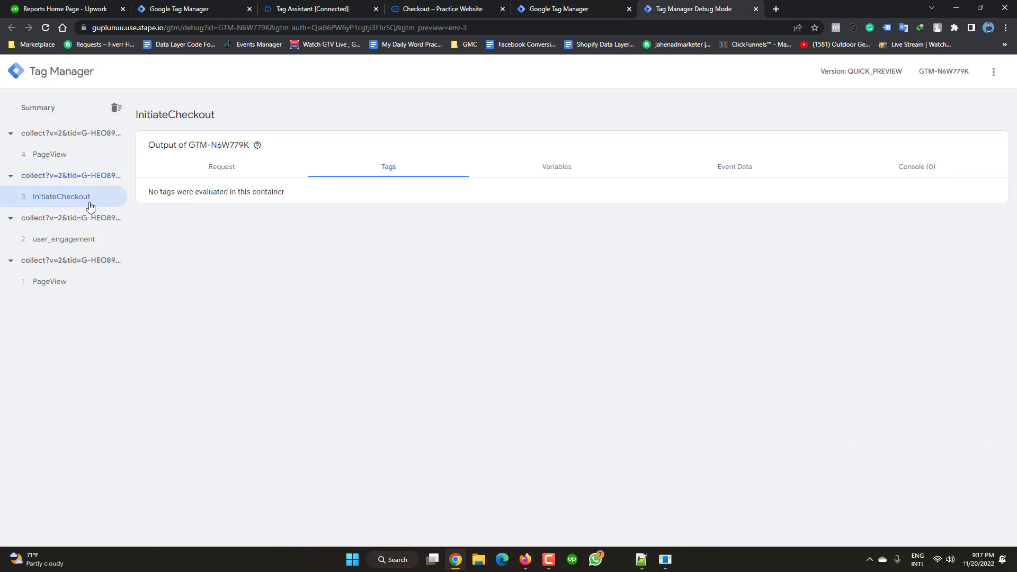
{"action": "left_click", "coordinate": [560, 175]}
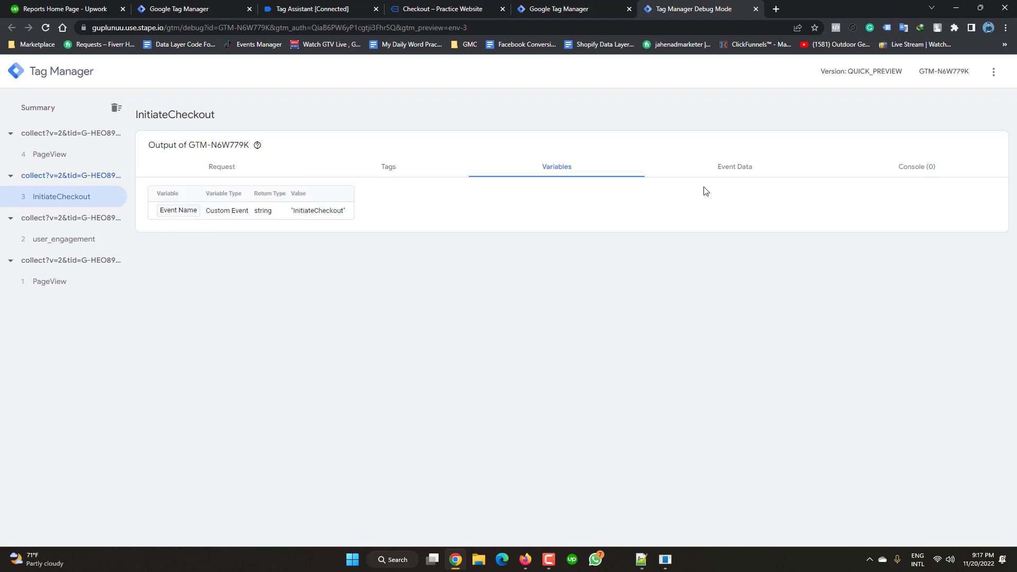
{"action": "left_click", "coordinate": [739, 175]}
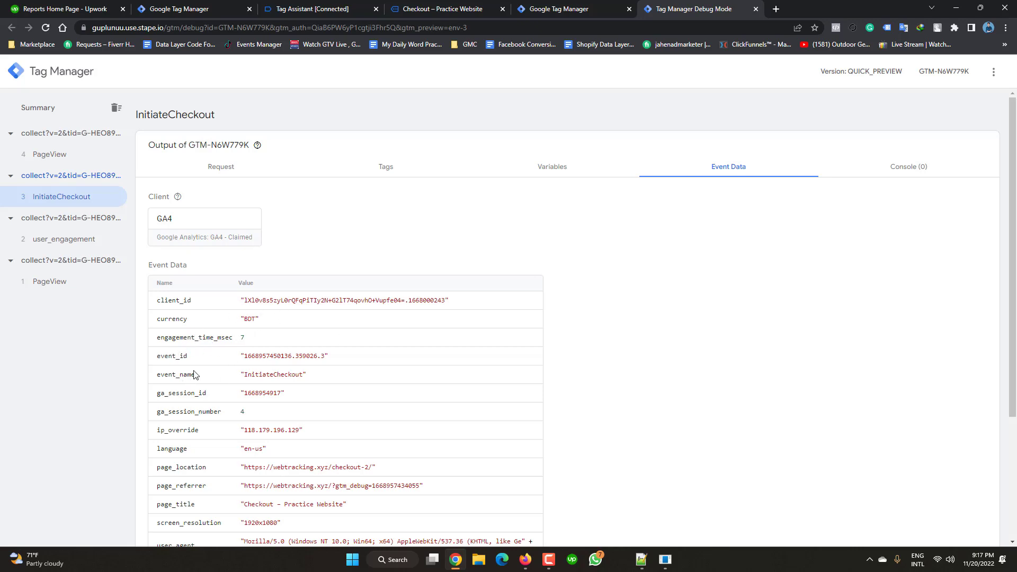
{"action": "scroll", "coordinate": [244, 385], "scroll_direction": "down", "scroll_amount": 2}
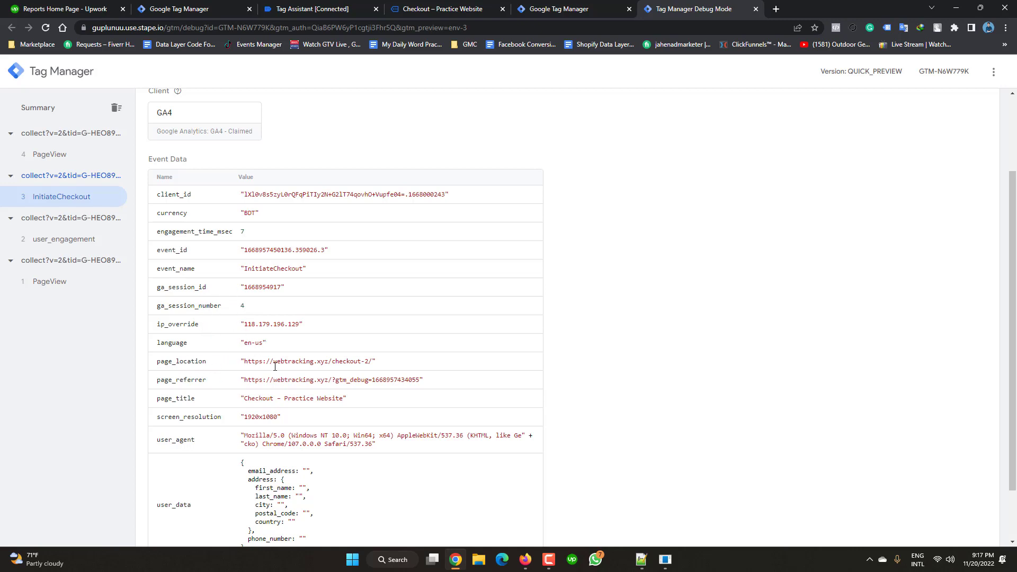
{"action": "scroll", "coordinate": [257, 385], "scroll_direction": "down", "scroll_amount": 1}
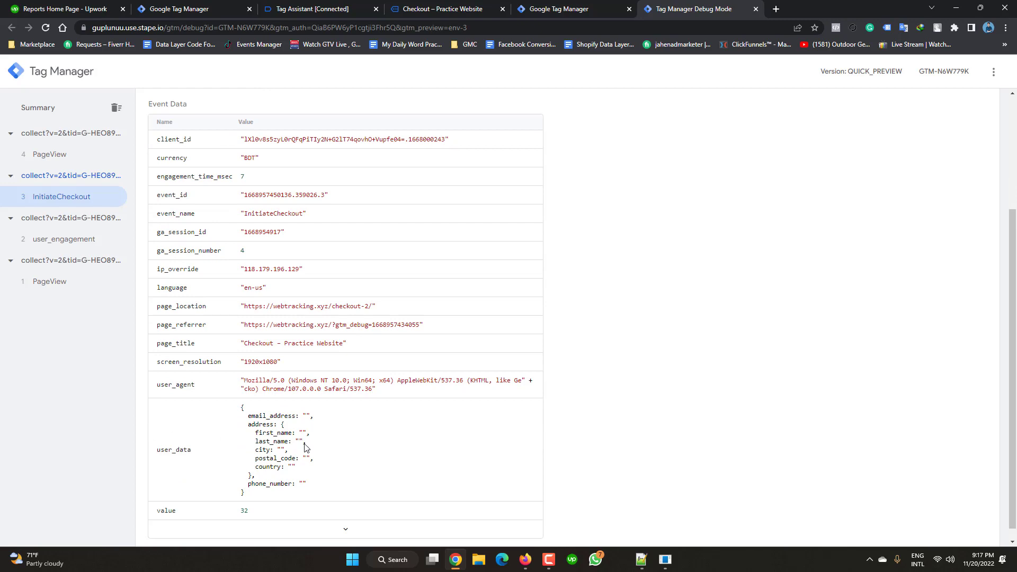
{"action": "scroll", "coordinate": [267, 498], "scroll_direction": "down", "scroll_amount": 1}
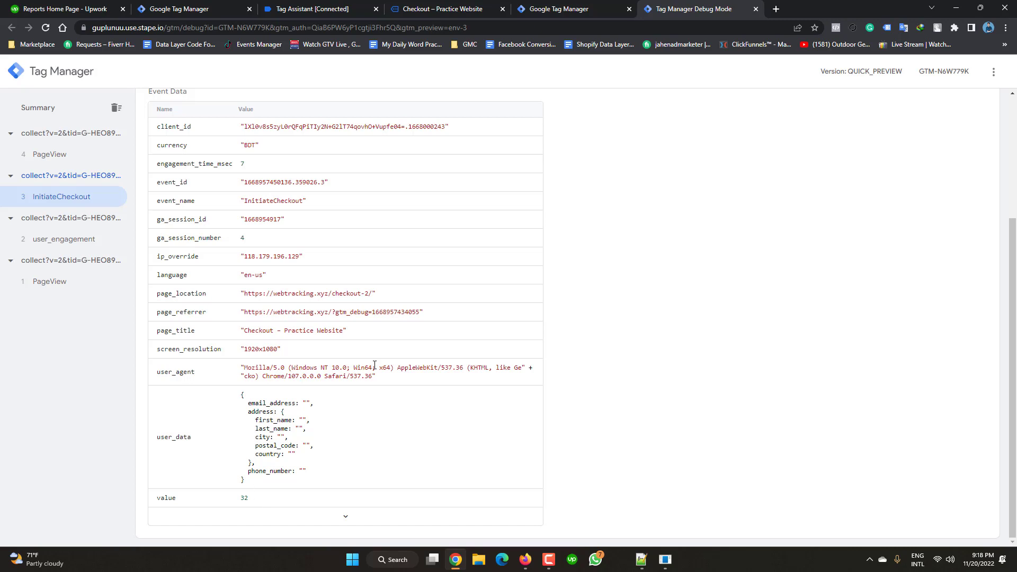
{"action": "scroll", "coordinate": [320, 370], "scroll_direction": "up", "scroll_amount": 3}
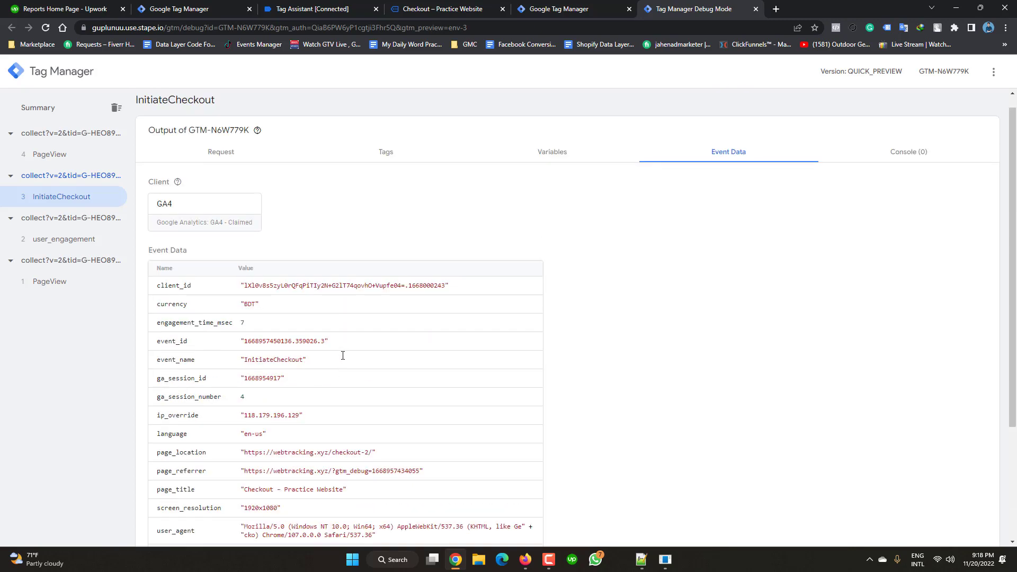
{"action": "scroll", "coordinate": [343, 355], "scroll_direction": "down", "scroll_amount": 3}
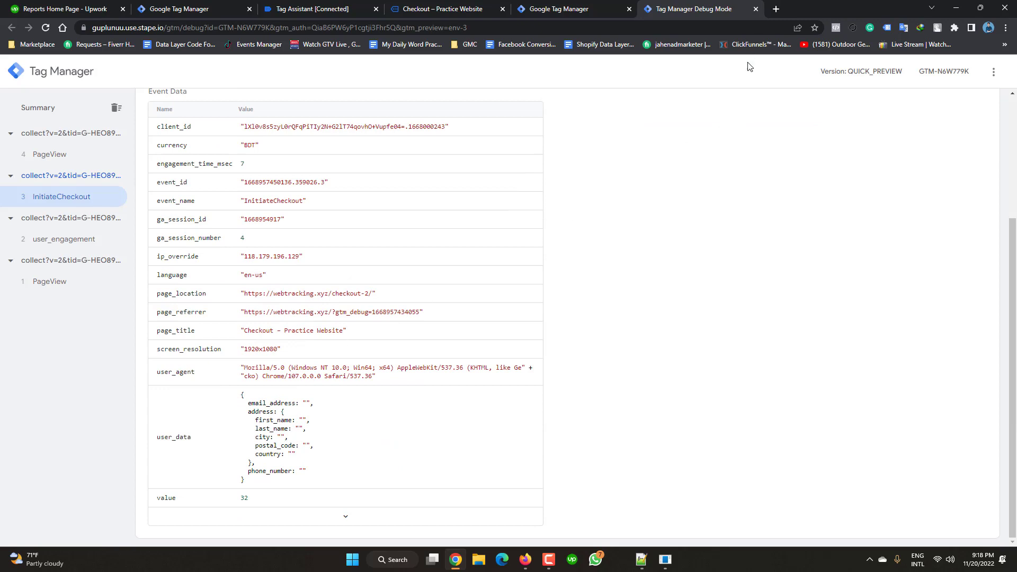
{"action": "left_click", "coordinate": [756, 9]}
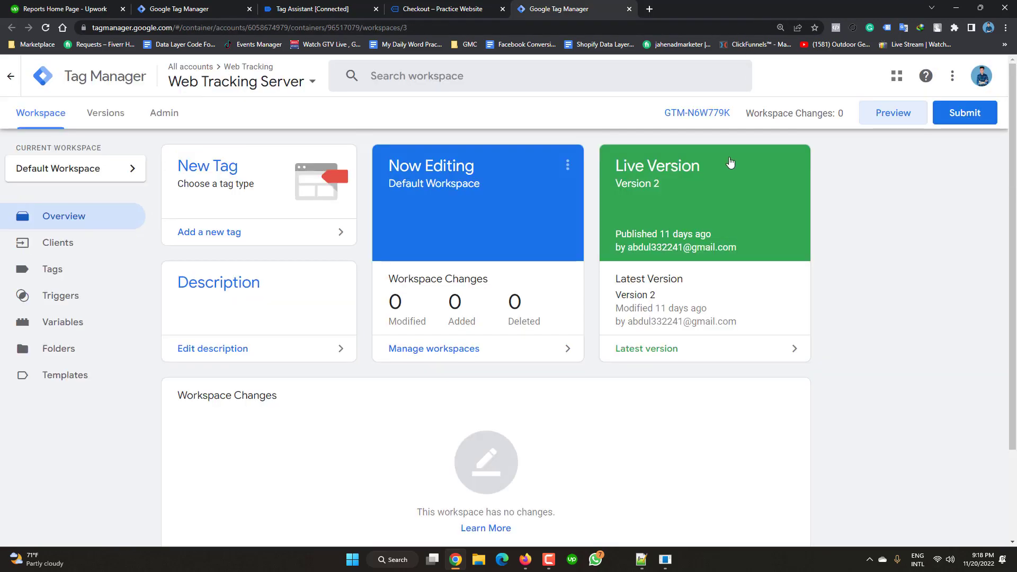